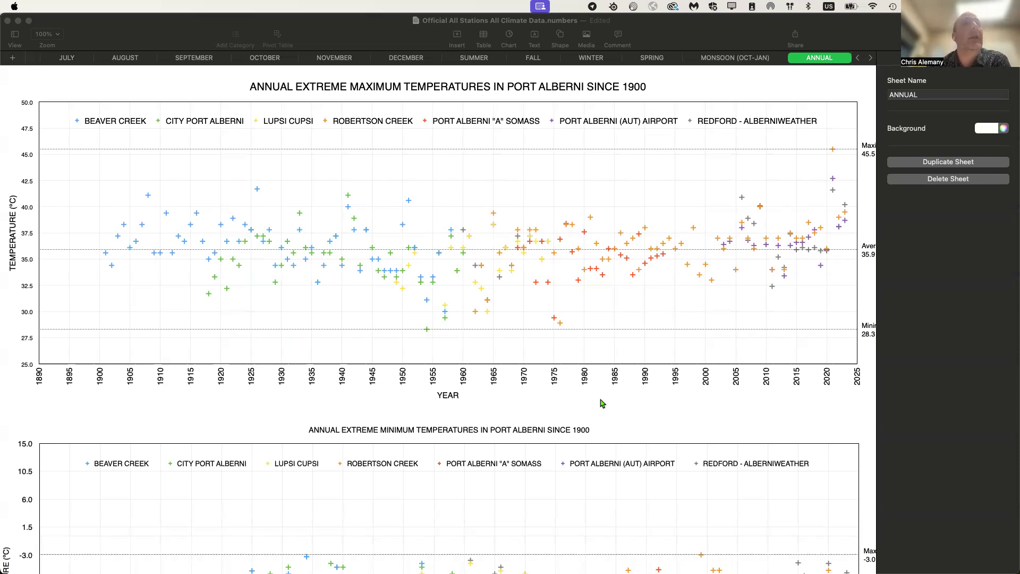
- Scroll over to the statistics table and set the sheet zoom to 50%
scroll(589, 292, down, 5)
scroll(591, 294, down, 2)
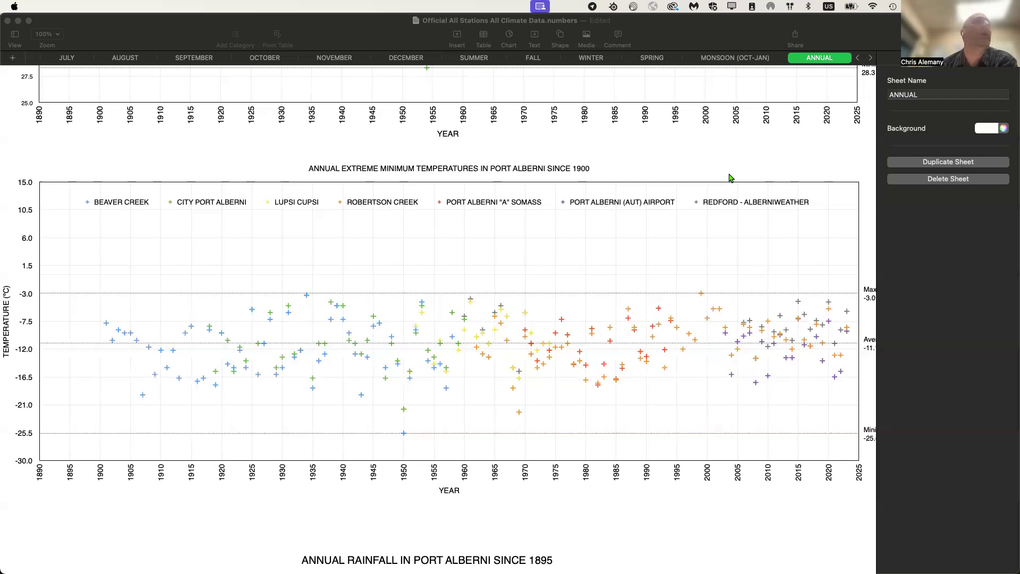
scroll(526, 244, up, 5)
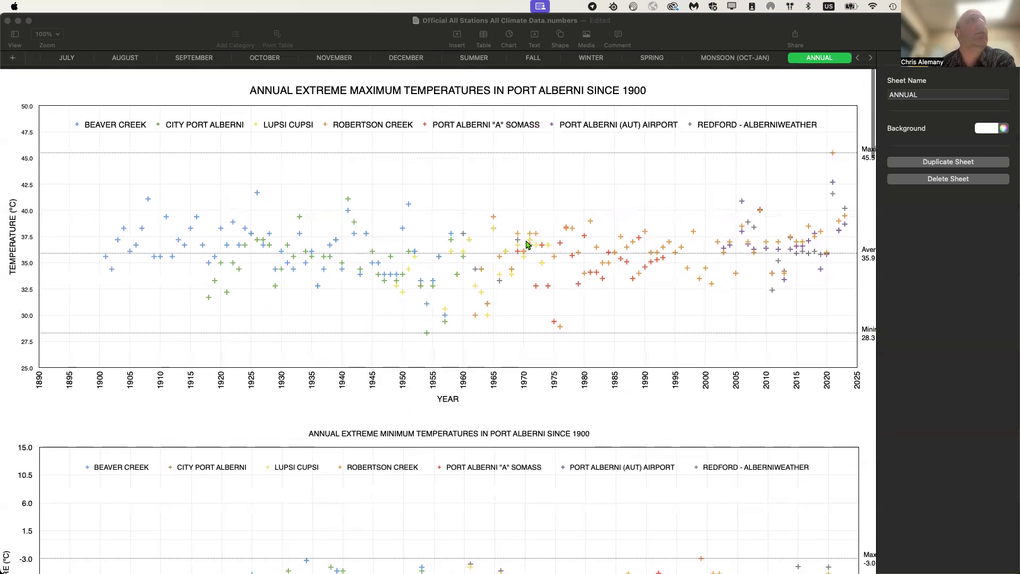
scroll(526, 244, left, 15)
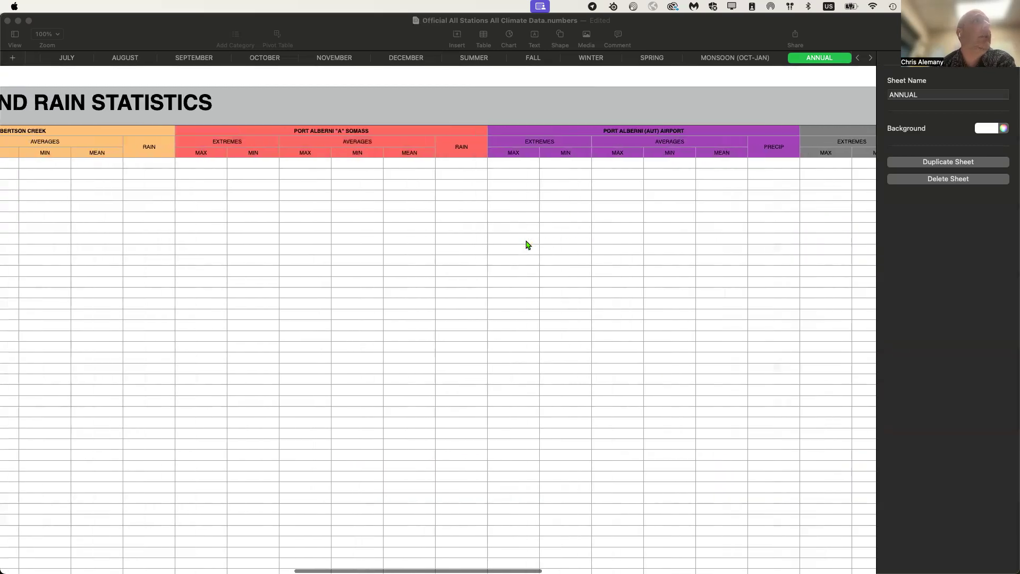
scroll(527, 244, left, 10)
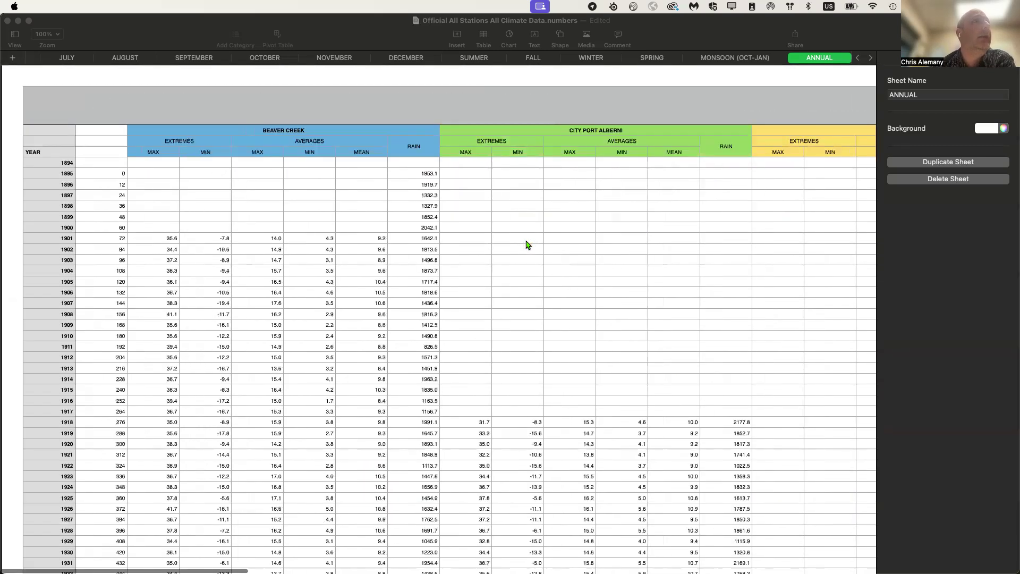
scroll(526, 245, right, 10)
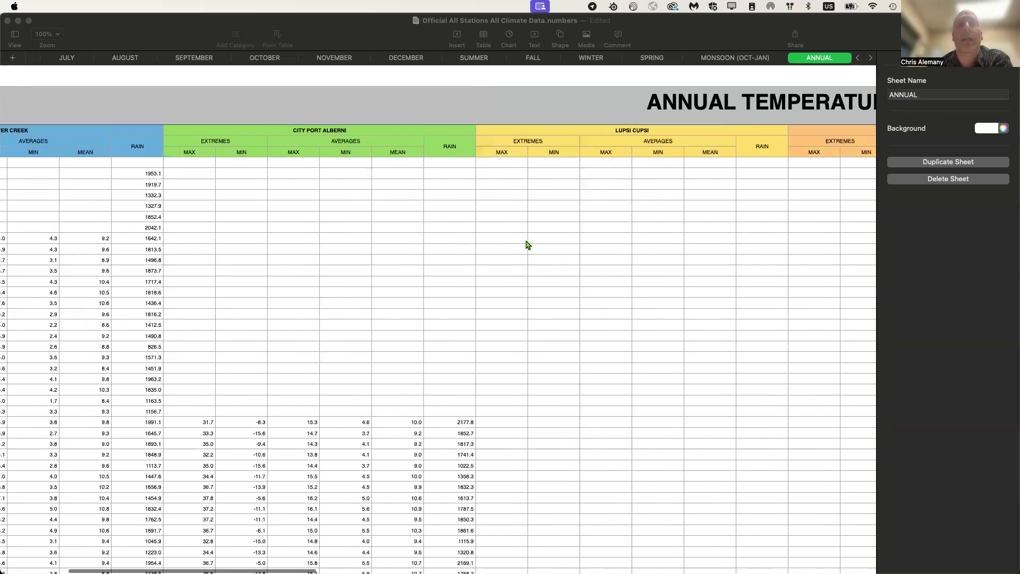
scroll(526, 244, right, 1)
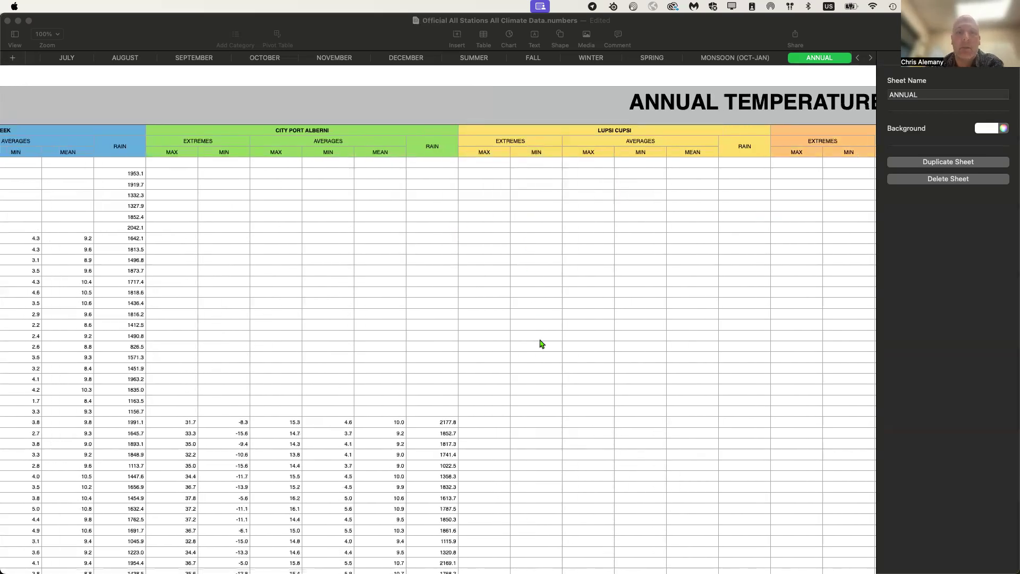
scroll(541, 344, down, 15)
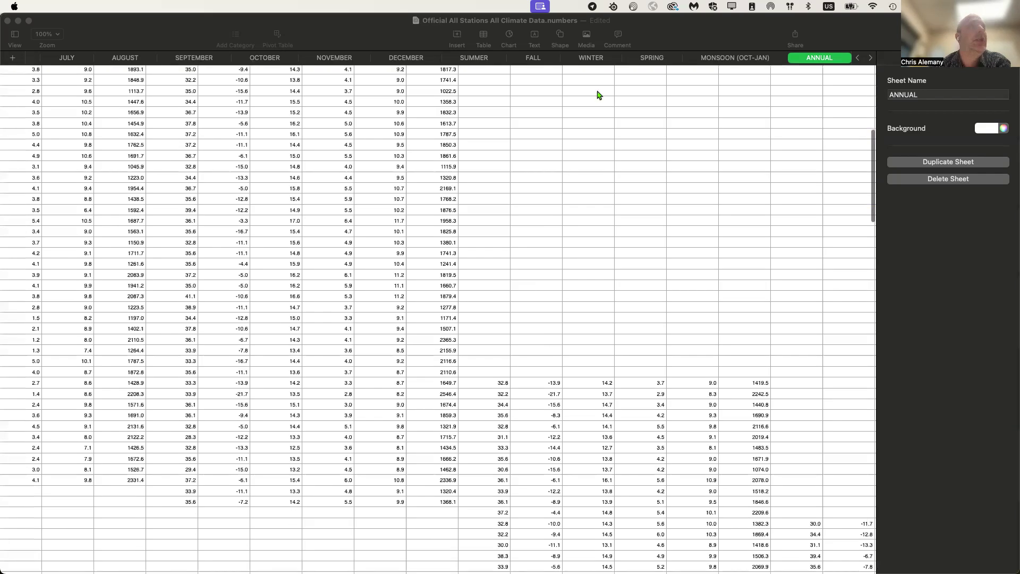
click(59, 37)
click(59, 37)
click(59, 64)
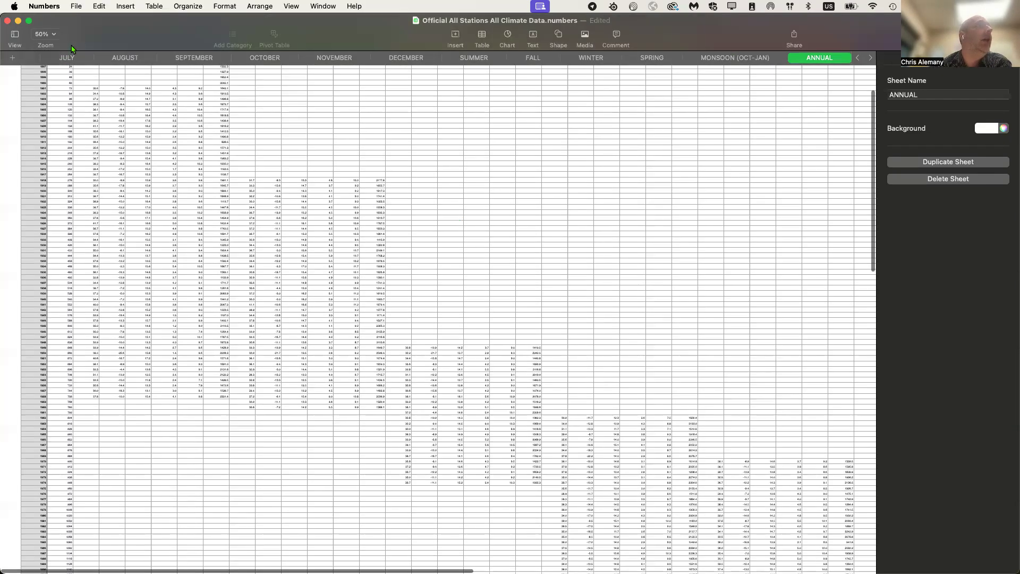
- Set the sheet zoom to 25% from the toolbar Zoom pop-up
click(47, 34)
click(58, 52)
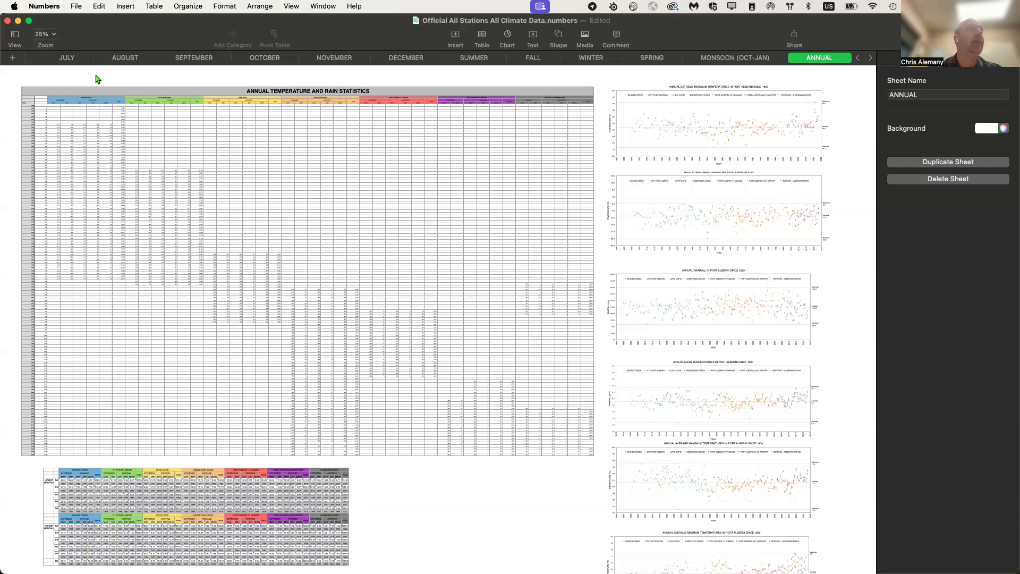
scroll(69, 58, left, 15)
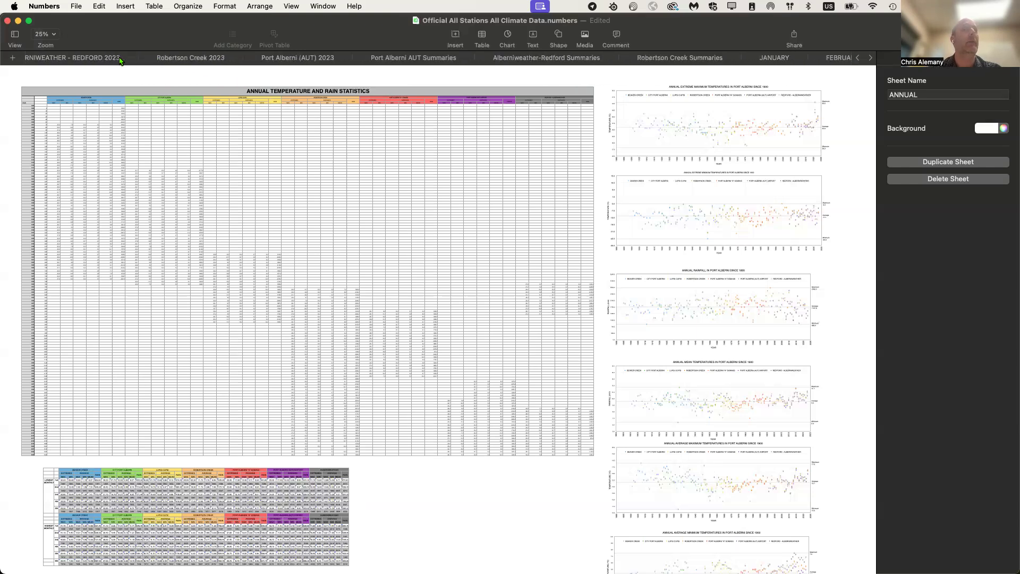
click(83, 59)
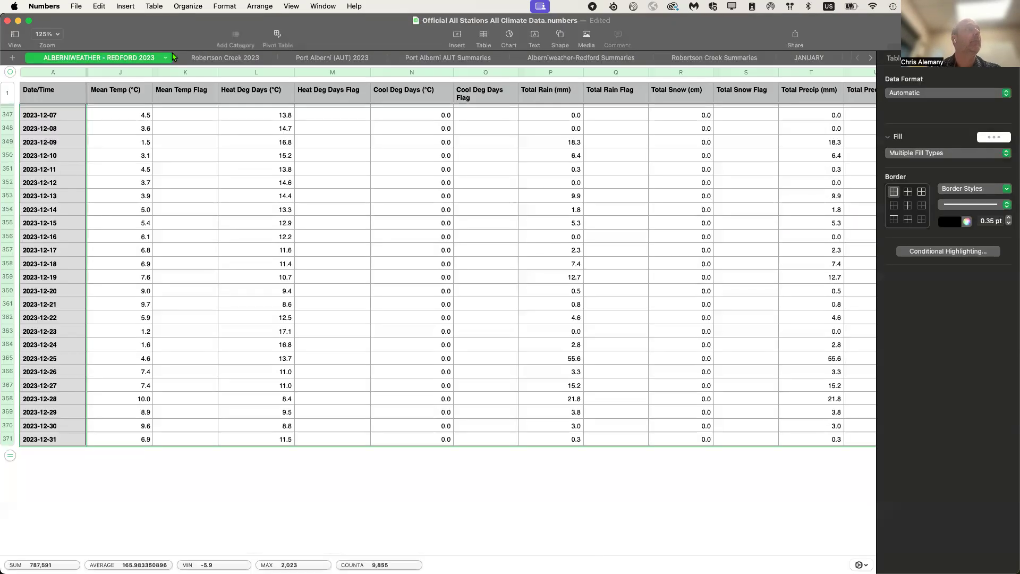
click(221, 59)
click(332, 57)
click(473, 59)
click(567, 58)
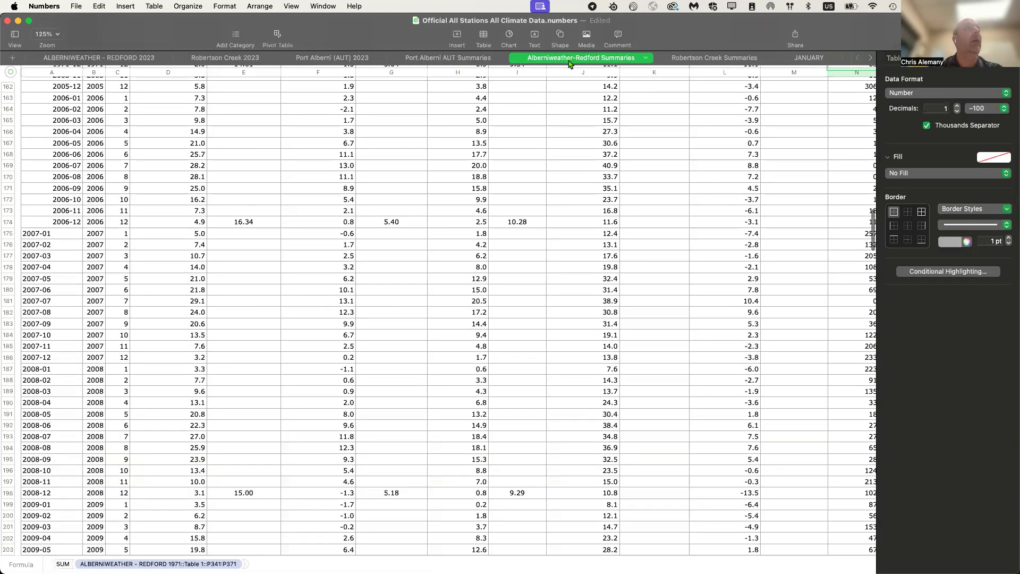
scroll(568, 58, right, 10)
scroll(501, 281, up, 15)
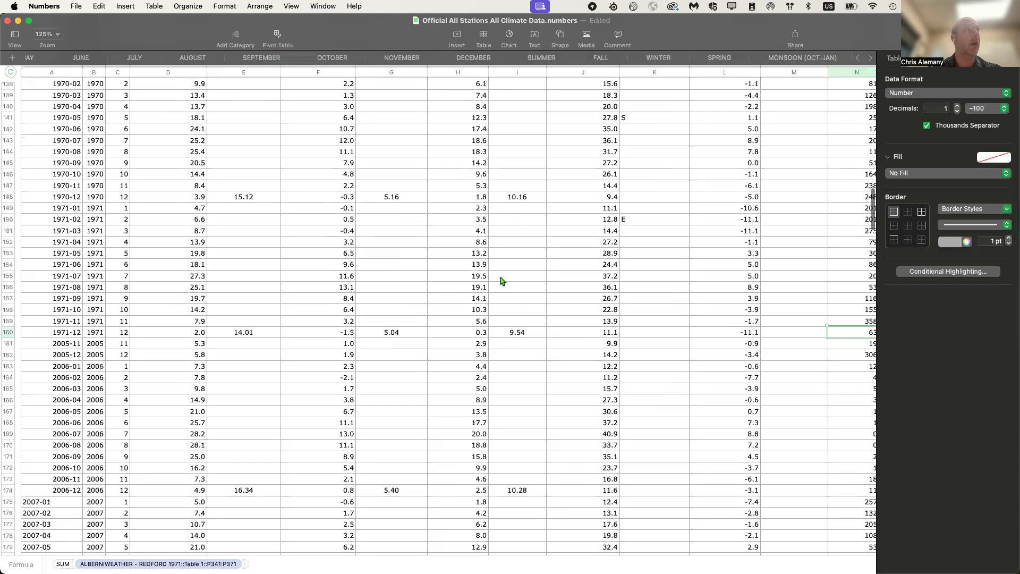
scroll(501, 281, up, 15)
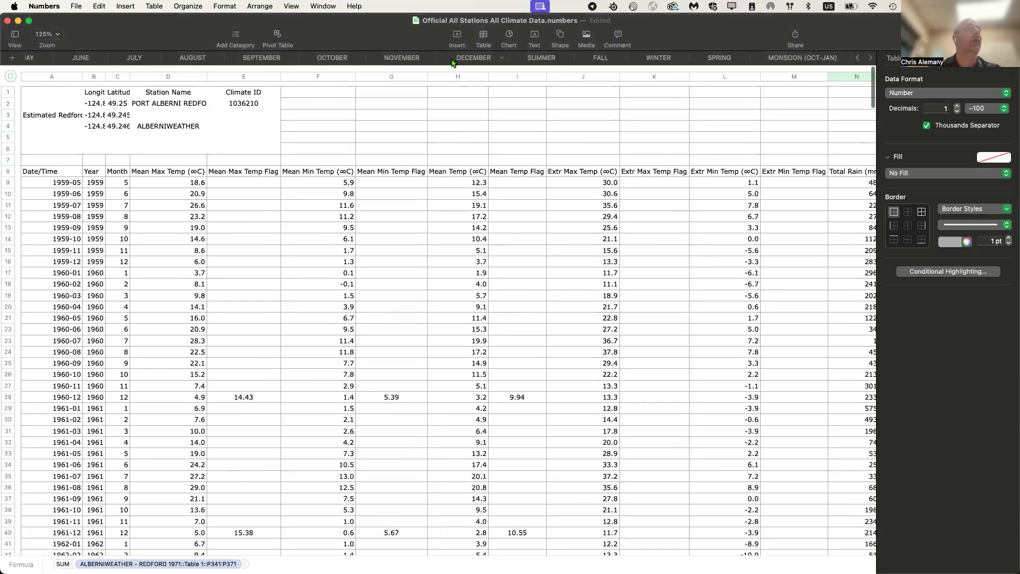
click(471, 59)
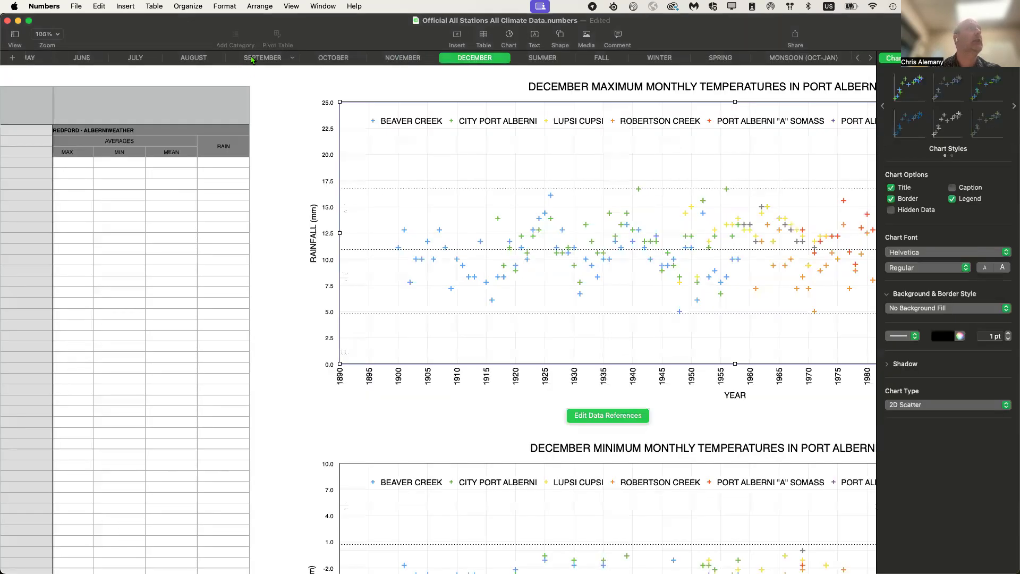
scroll(252, 59, left, 8)
scroll(252, 60, left, 2)
scroll(306, 71, left, 6)
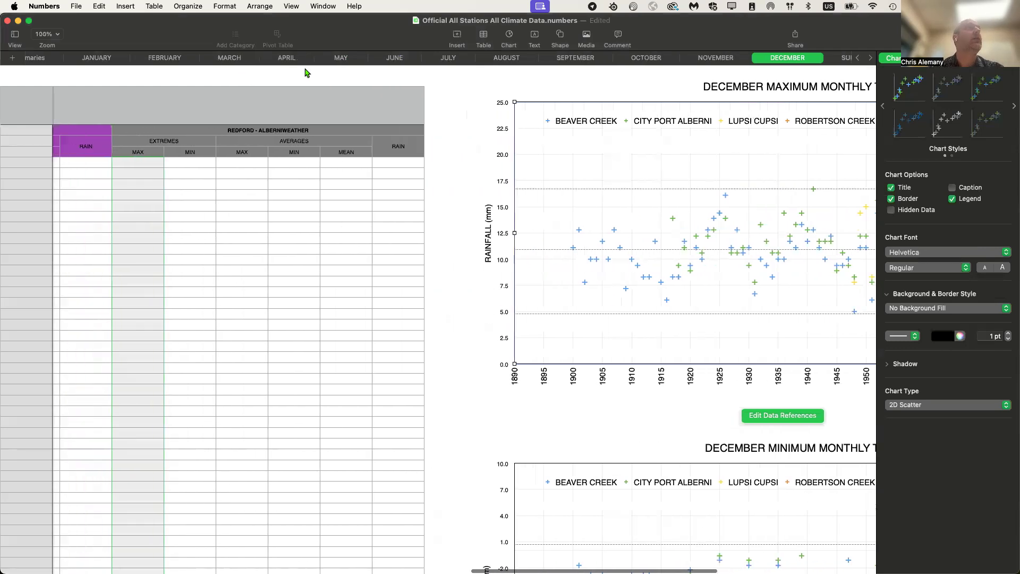
scroll(557, 115, right, 10)
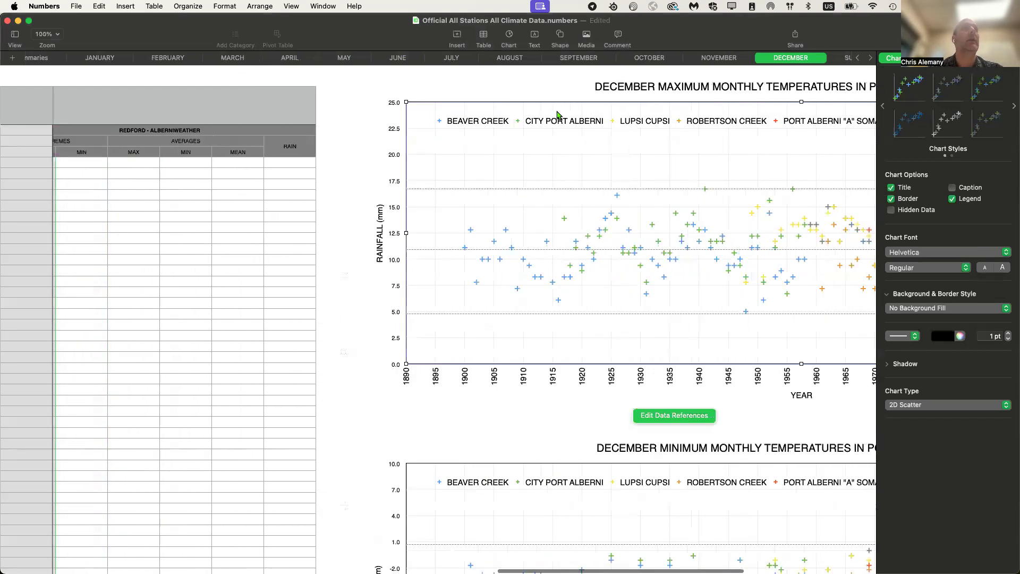
scroll(558, 114, right, 6)
scroll(557, 114, down, 10)
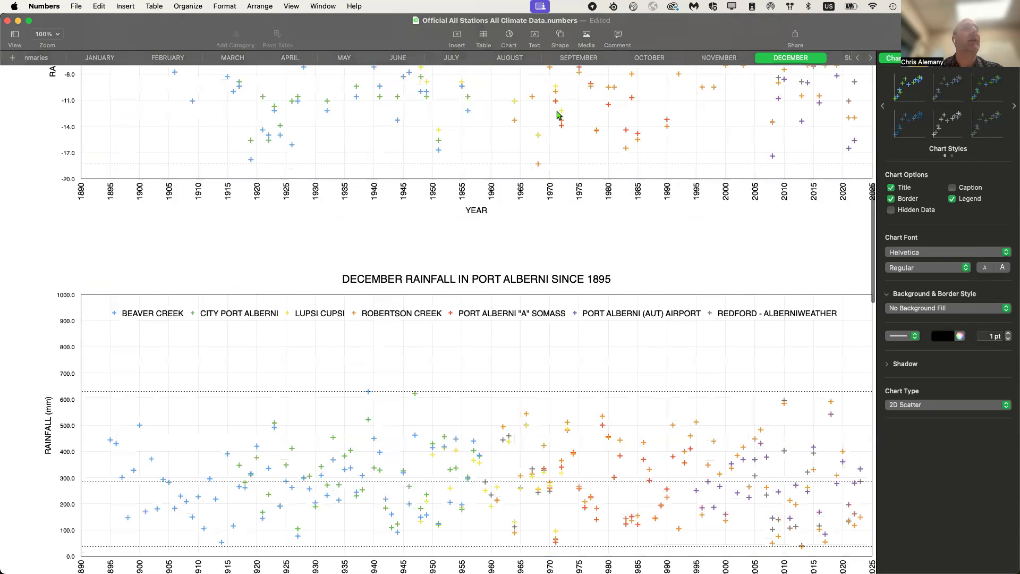
scroll(558, 85, up, 10)
scroll(561, 50, down, 1)
scroll(641, 63, right, 10)
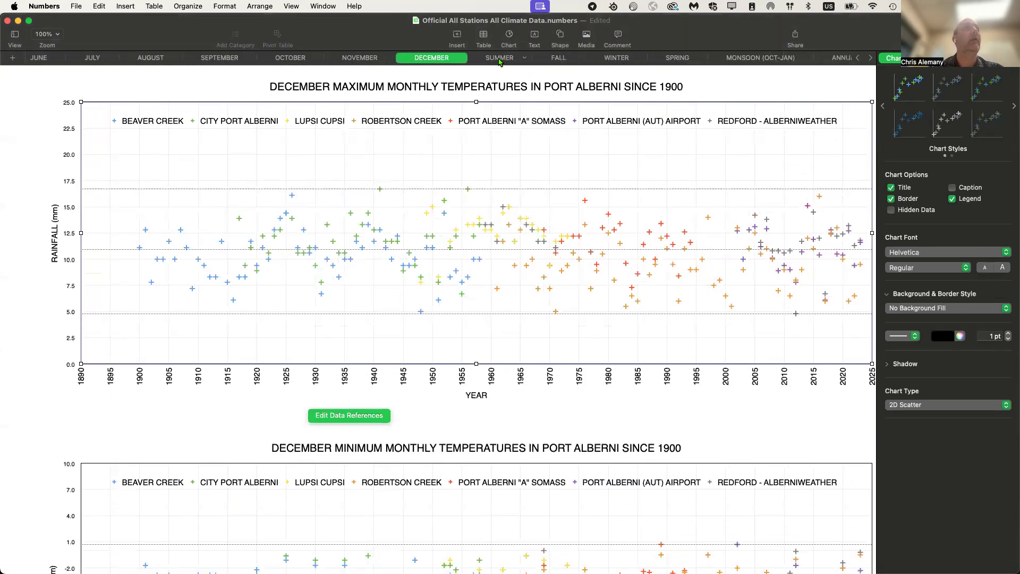
click(527, 61)
click(562, 56)
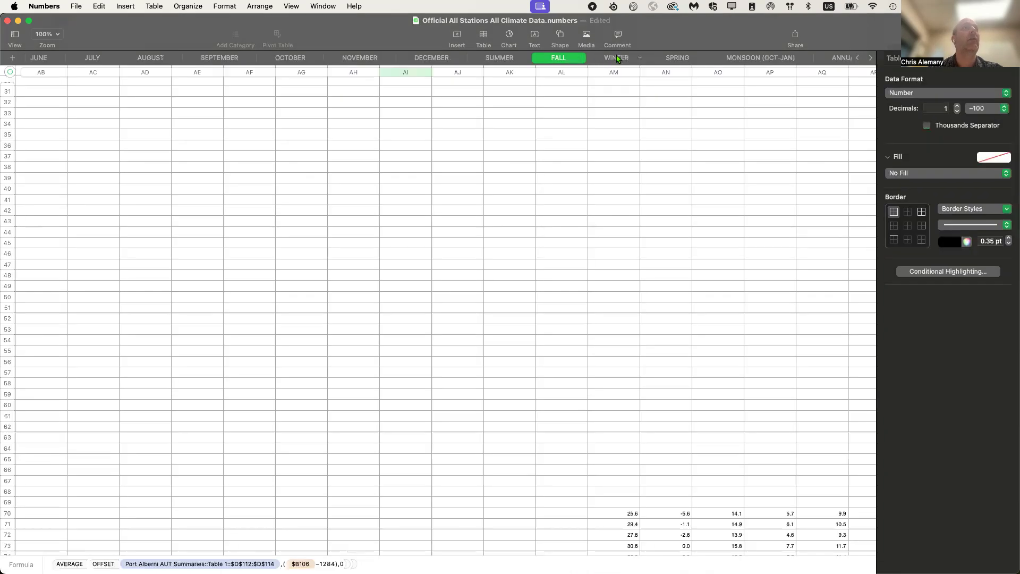
click(617, 59)
click(683, 58)
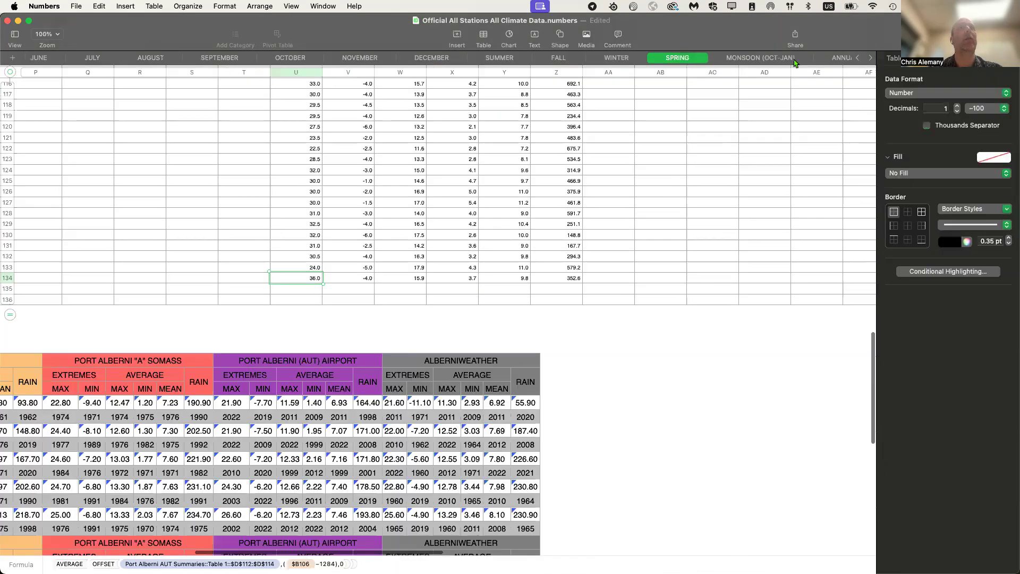
click(576, 61)
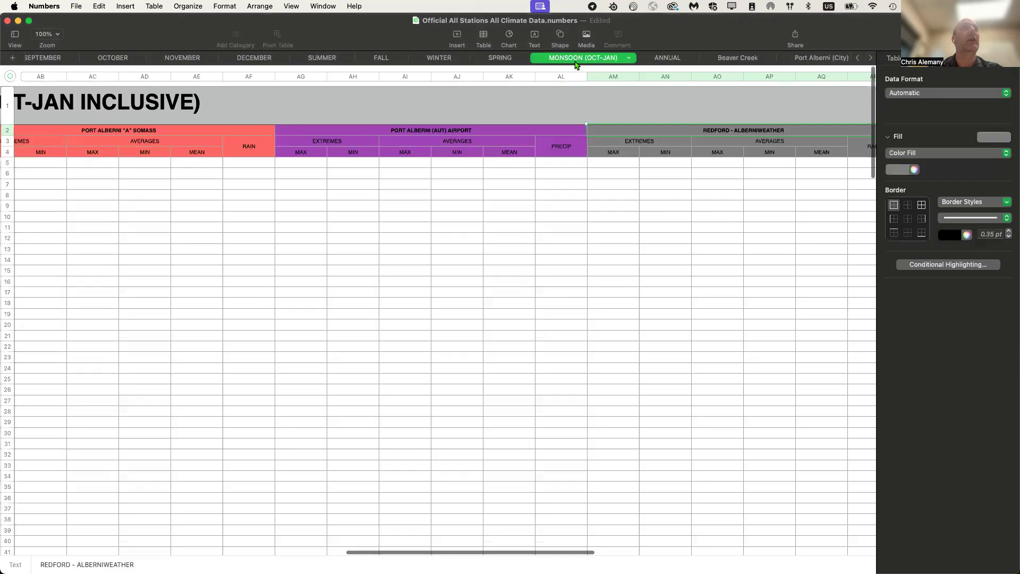
scroll(543, 227, left, 2)
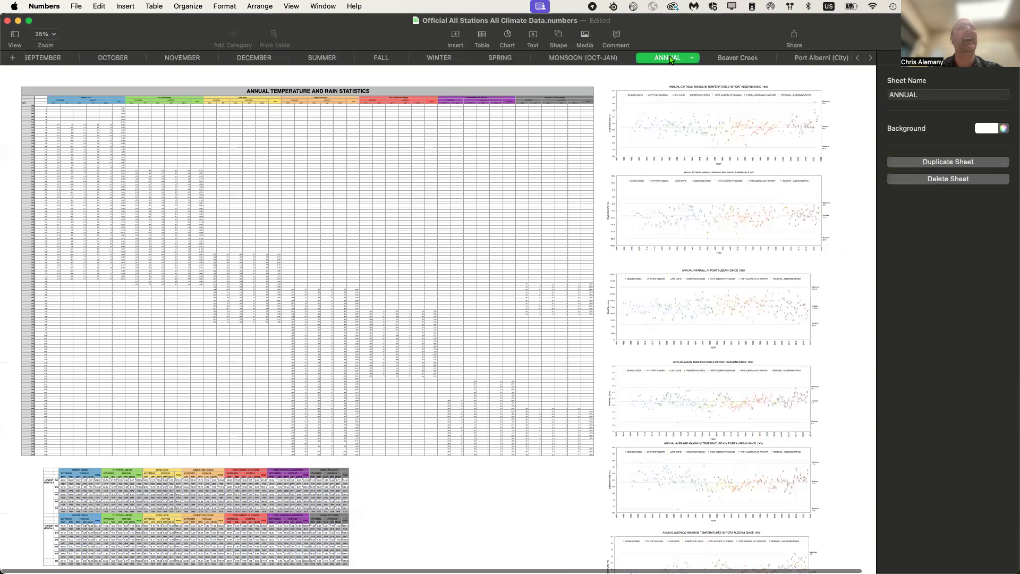
click(668, 58)
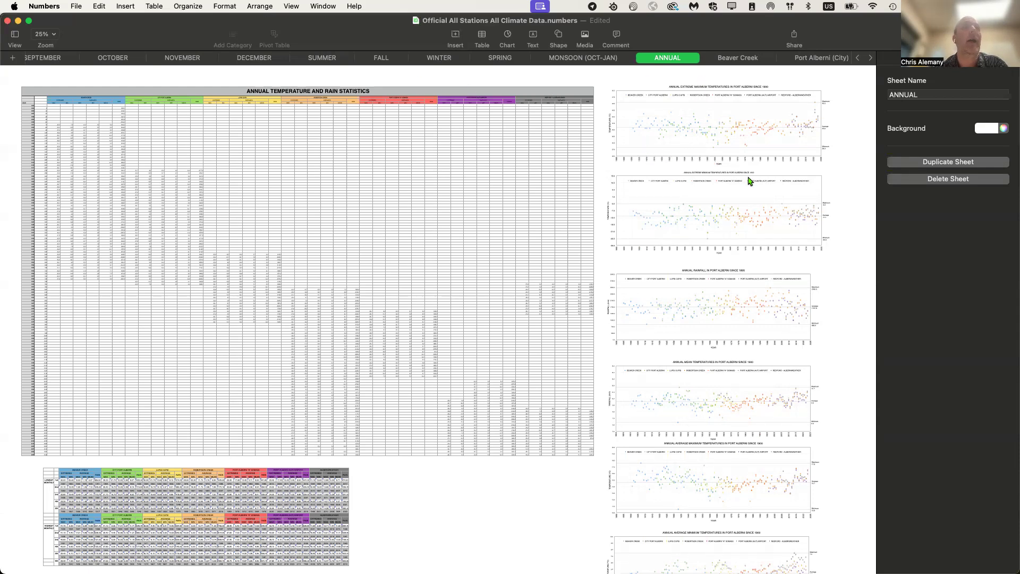
- Magnify to 125% to read the Annual Extreme Minimum Temperatures chart, then return to 100%
click(45, 33)
click(45, 80)
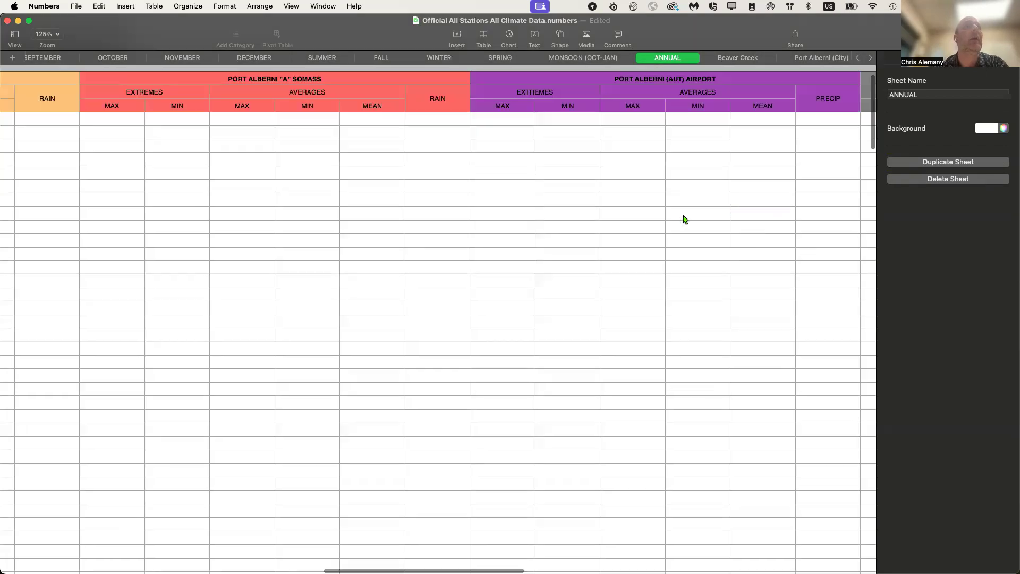
scroll(685, 220, down, 15)
scroll(685, 219, down, 20)
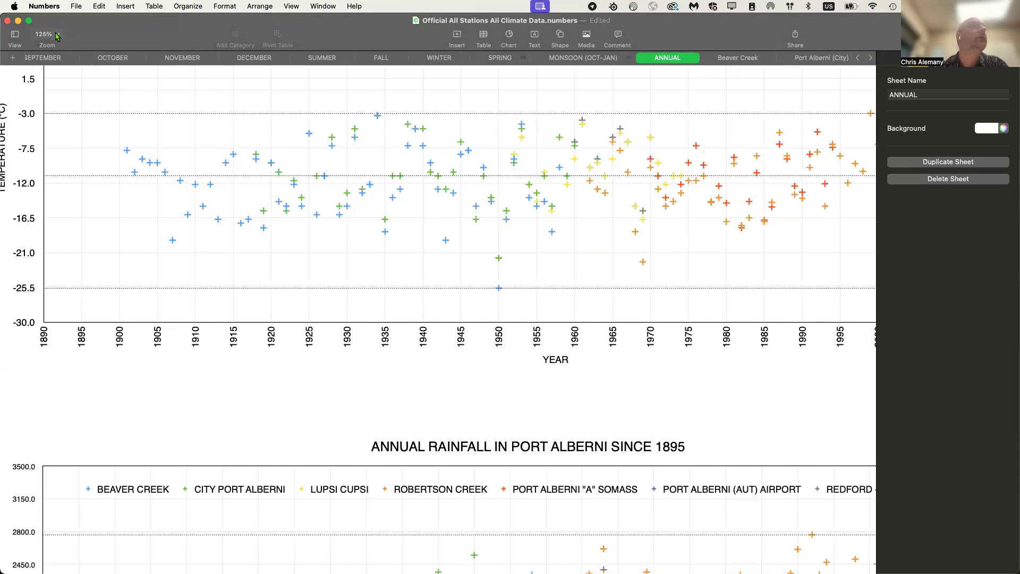
key(super+shift+comma)
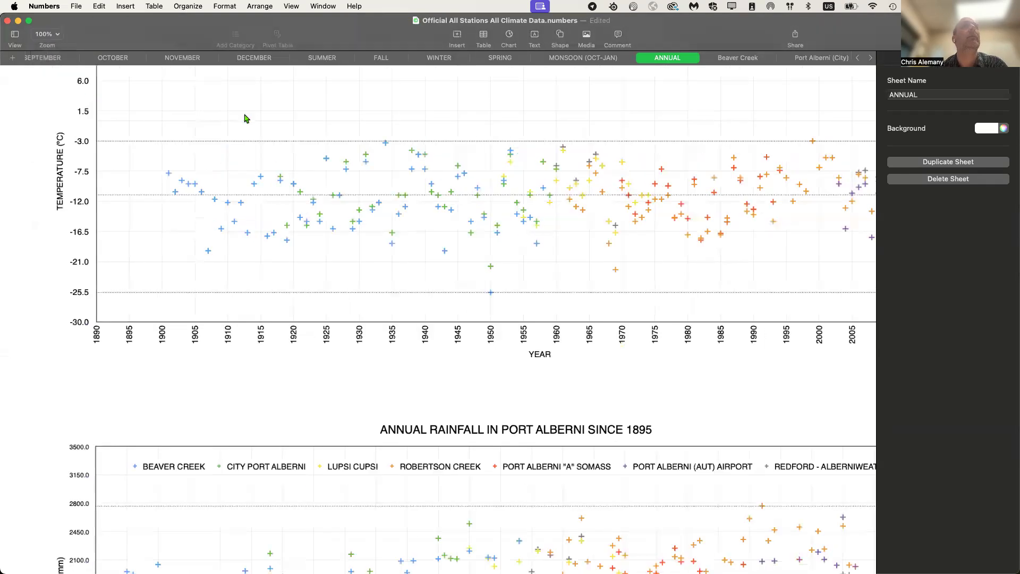
scroll(729, 238, up, 2)
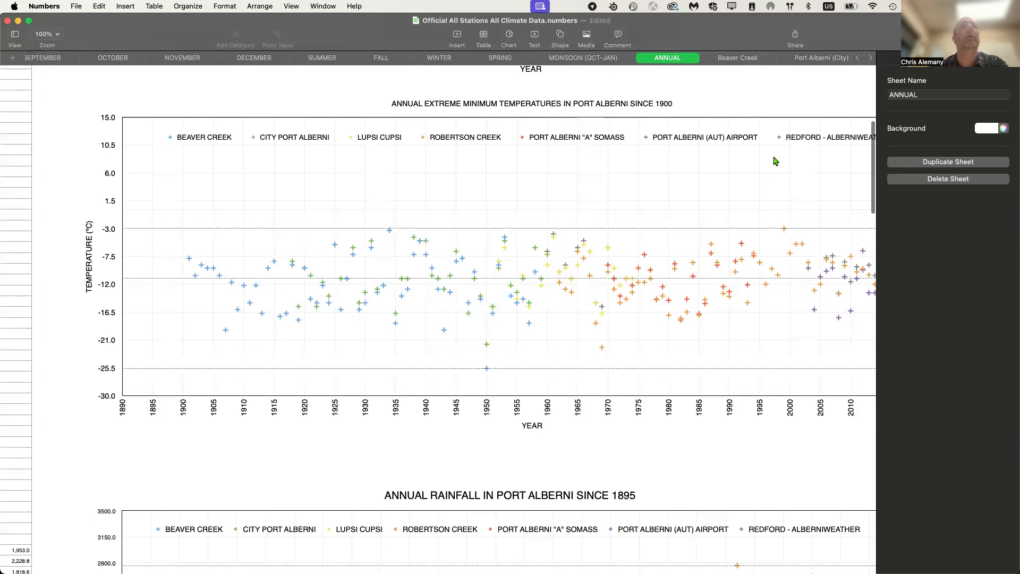
scroll(775, 161, right, 3)
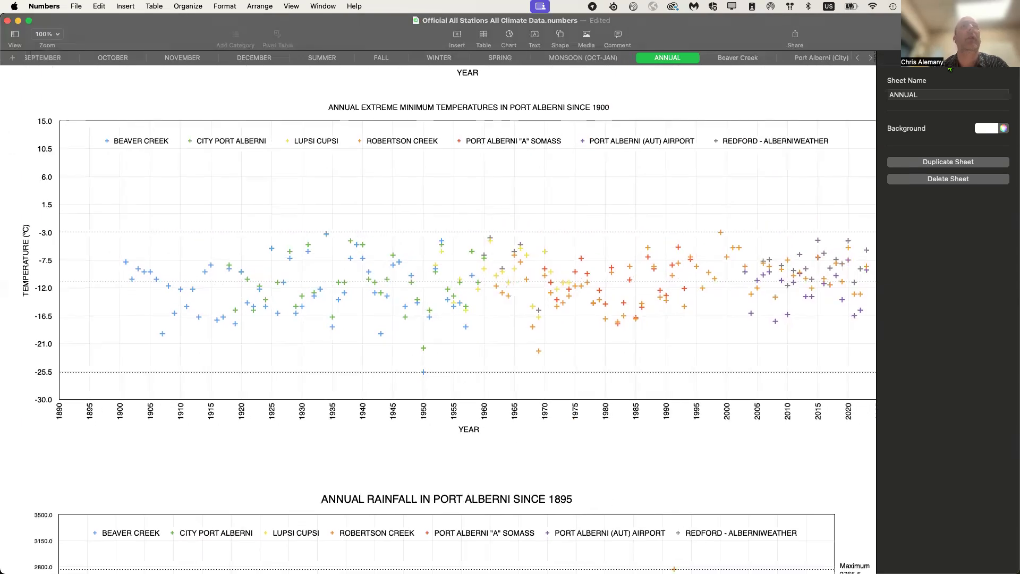
- Hide the sheet settings panel and stretch the Numbers window to fill the screen
key(ctrl+Up)
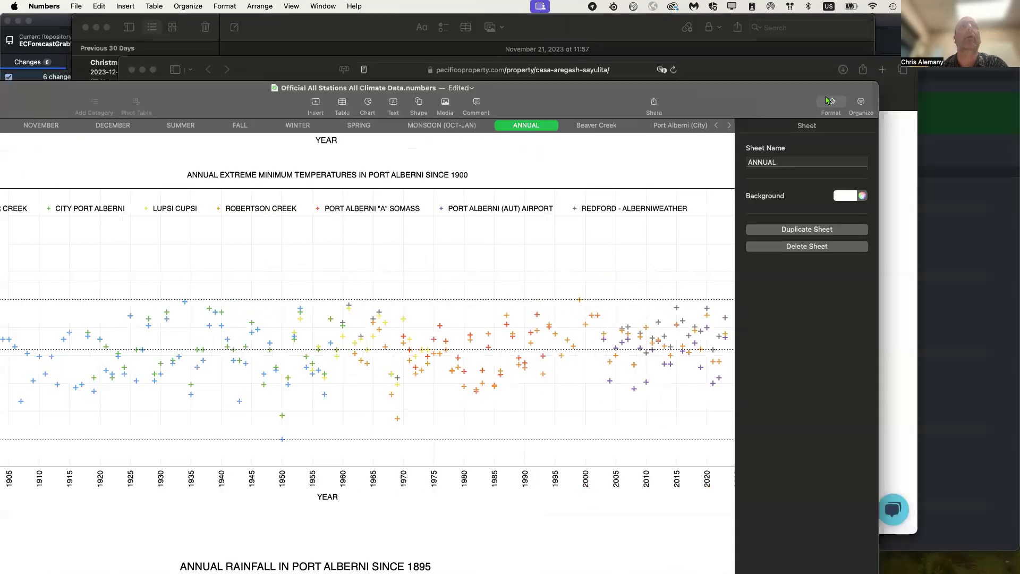
click(831, 101)
drag(732, 96, 866, 27)
- Select cell AG134 to view the formula behind its 38.7 value
scroll(559, 229, up, 10)
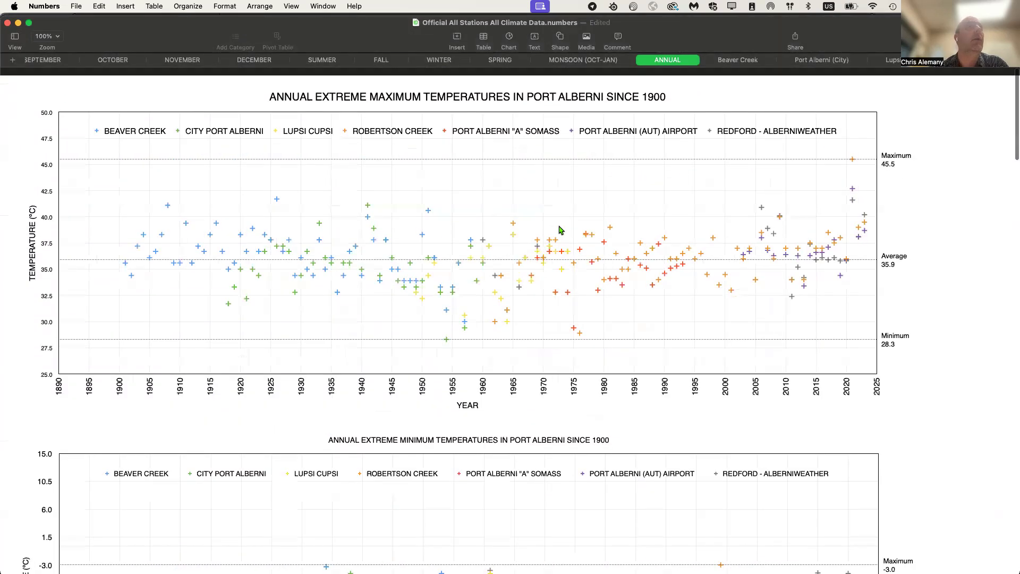
scroll(559, 230, down, 1)
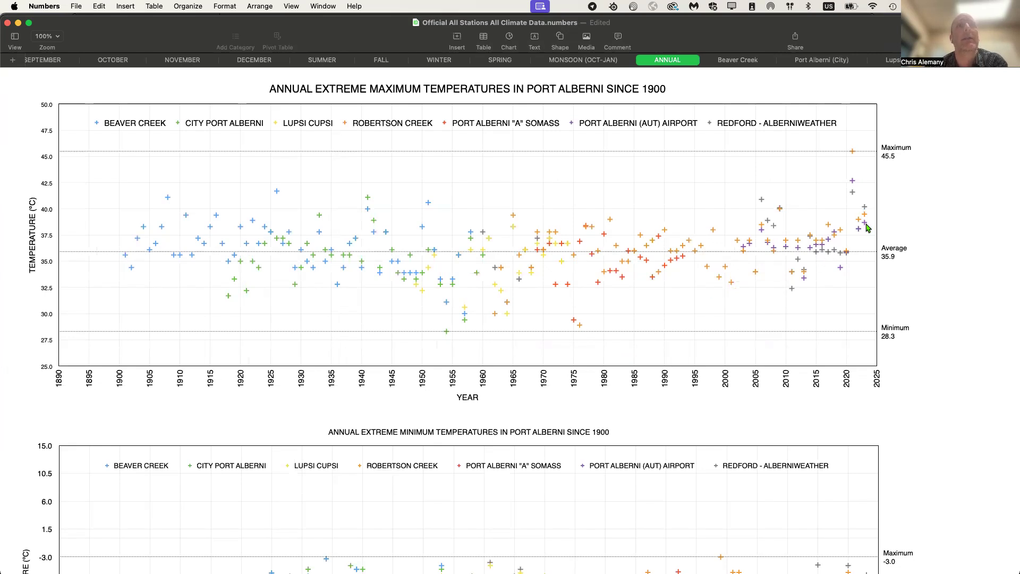
scroll(607, 342, down, 5)
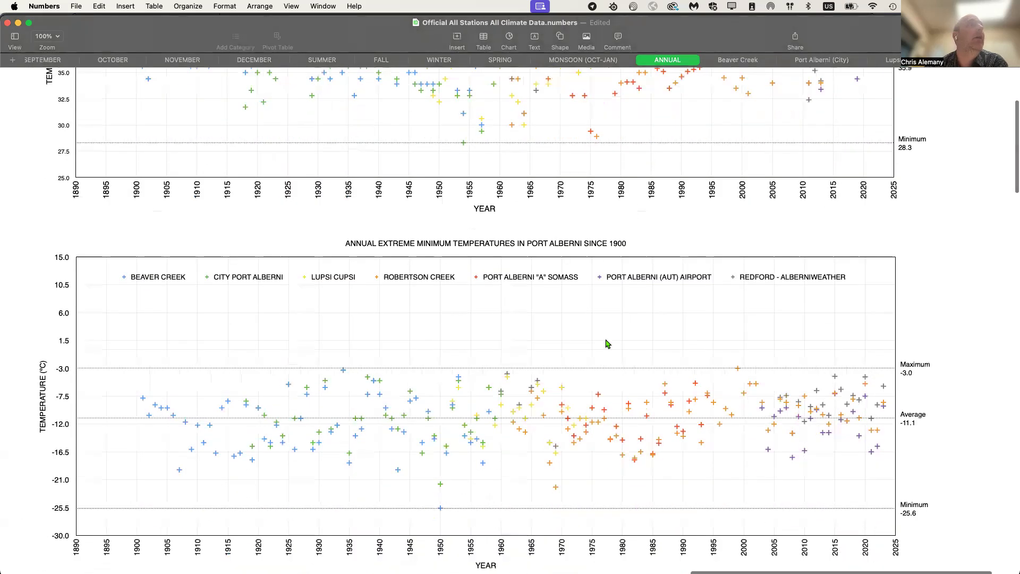
scroll(608, 342, left, 10)
scroll(610, 346, up, 3)
scroll(611, 346, down, 5)
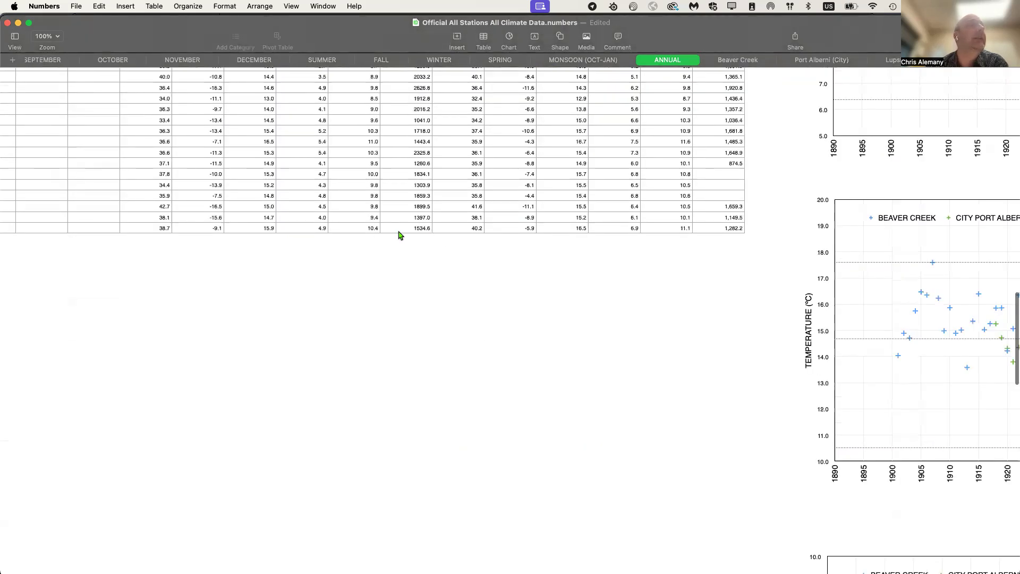
click(163, 228)
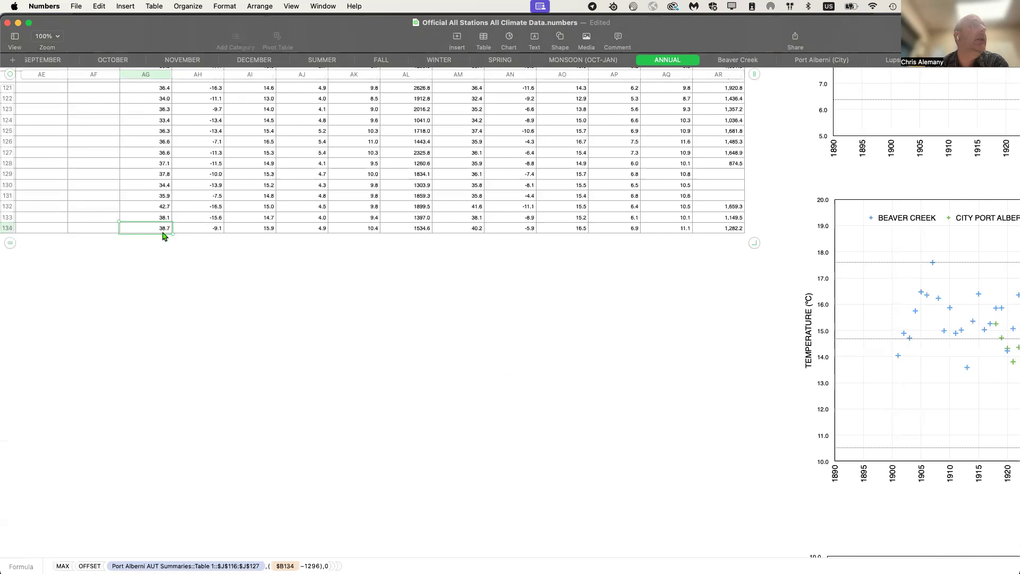
scroll(587, 310, up, 10)
scroll(588, 309, right, 10)
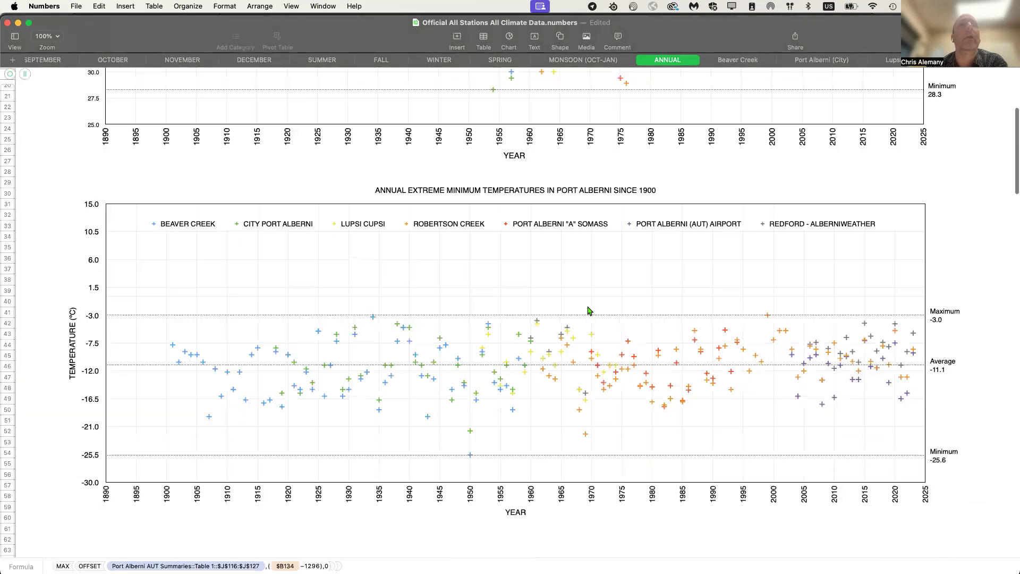
scroll(587, 310, up, 5)
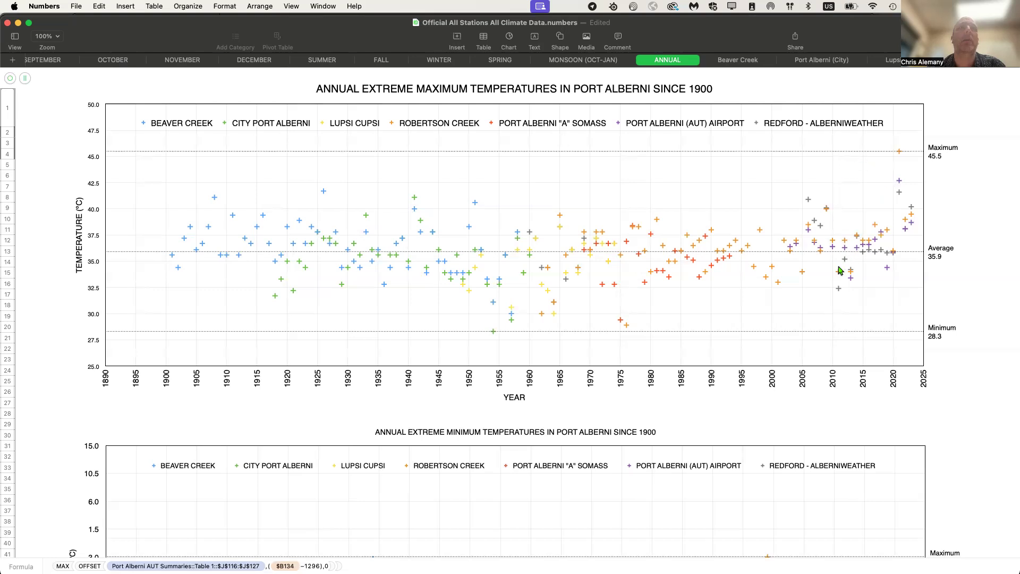
scroll(850, 254, down, 5)
scroll(852, 251, down, 10)
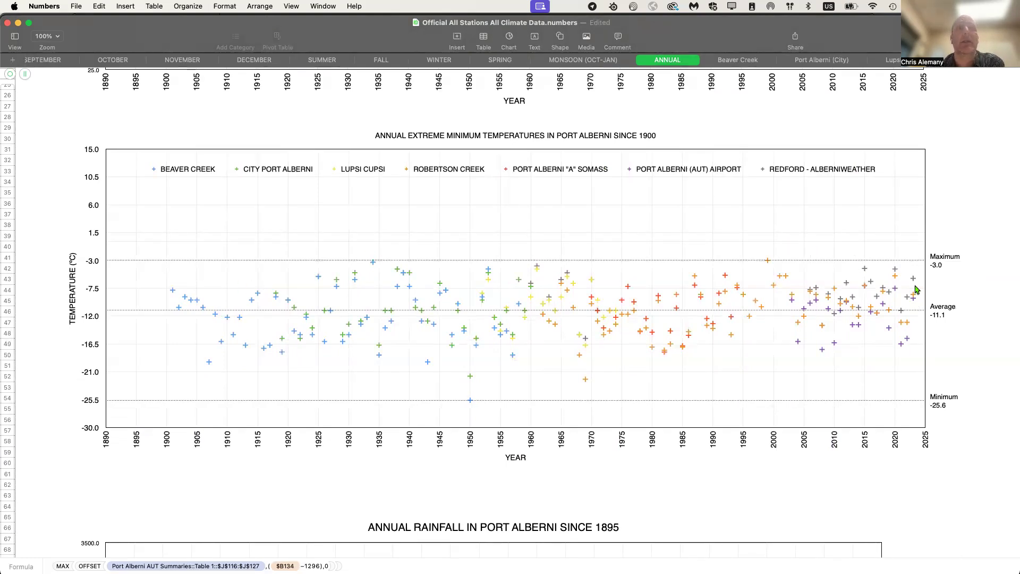
- Scroll horizontally past the data columns to the annual rainfall and mean temperature scatter charts
scroll(430, 455, down, 5)
scroll(431, 455, left, 10)
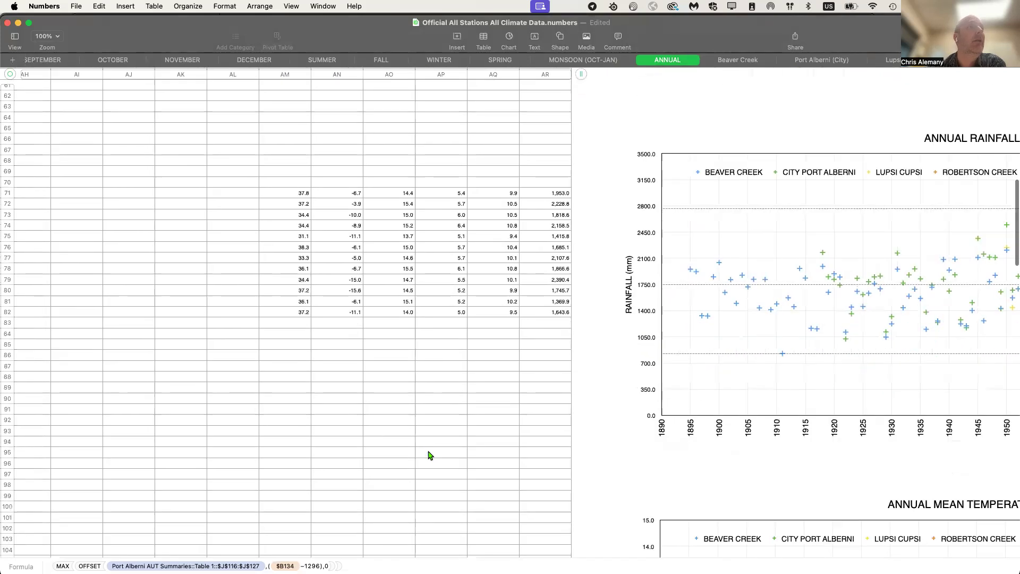
scroll(379, 381, down, 2)
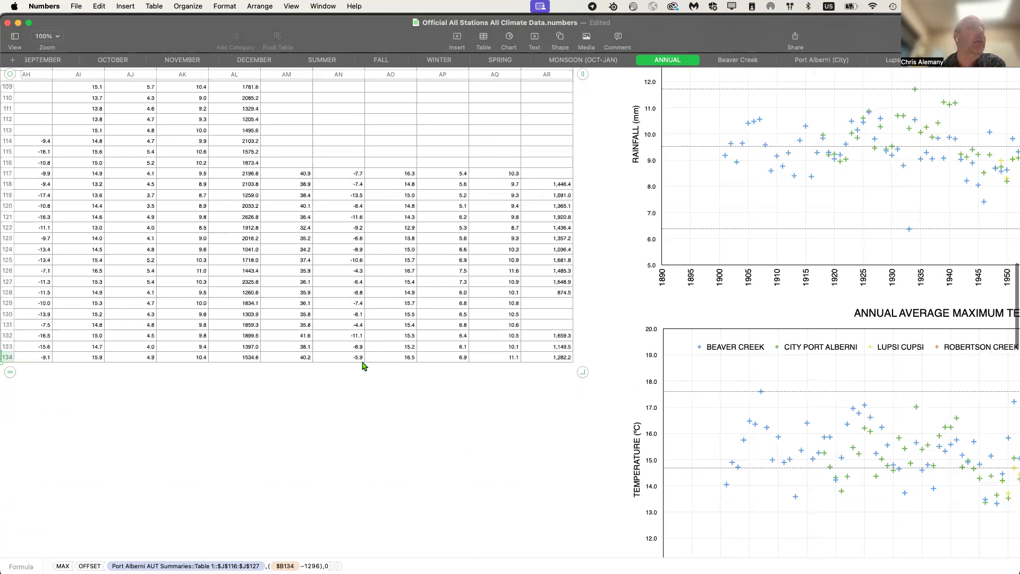
scroll(361, 364, left, 3)
scroll(319, 367, left, 3)
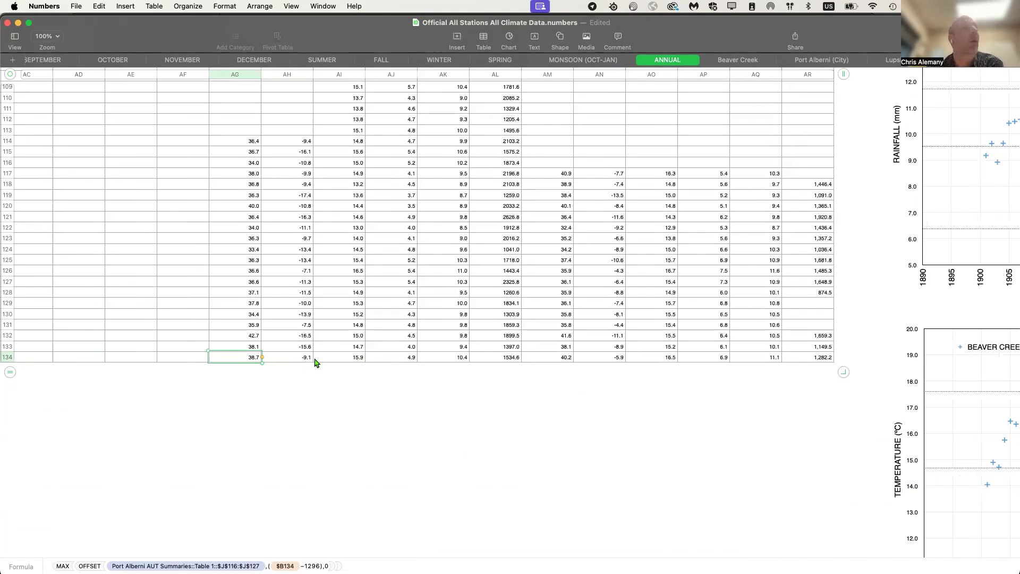
scroll(316, 362, left, 10)
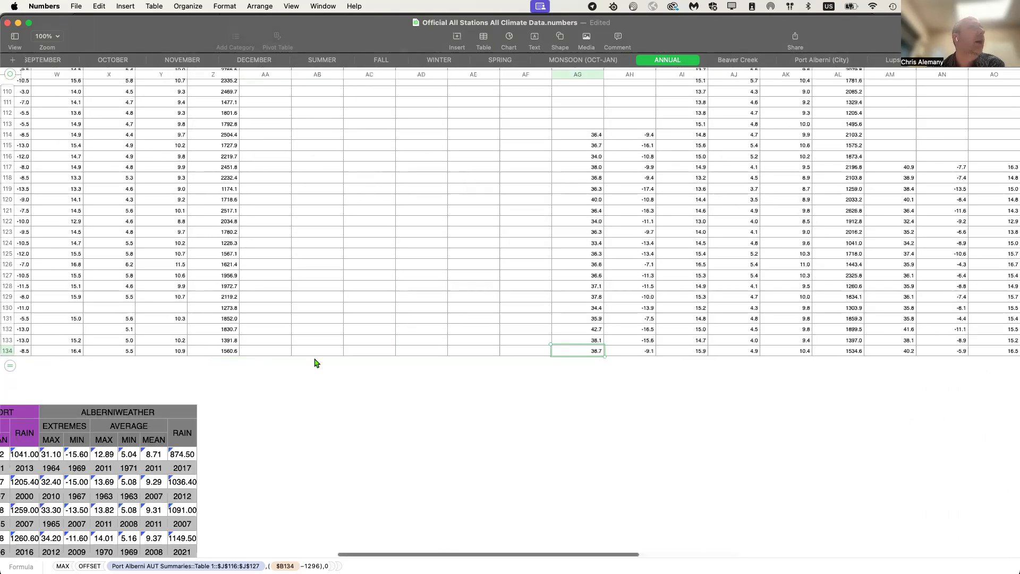
scroll(316, 362, left, 6)
scroll(235, 357, left, 1)
scroll(764, 338, right, 6)
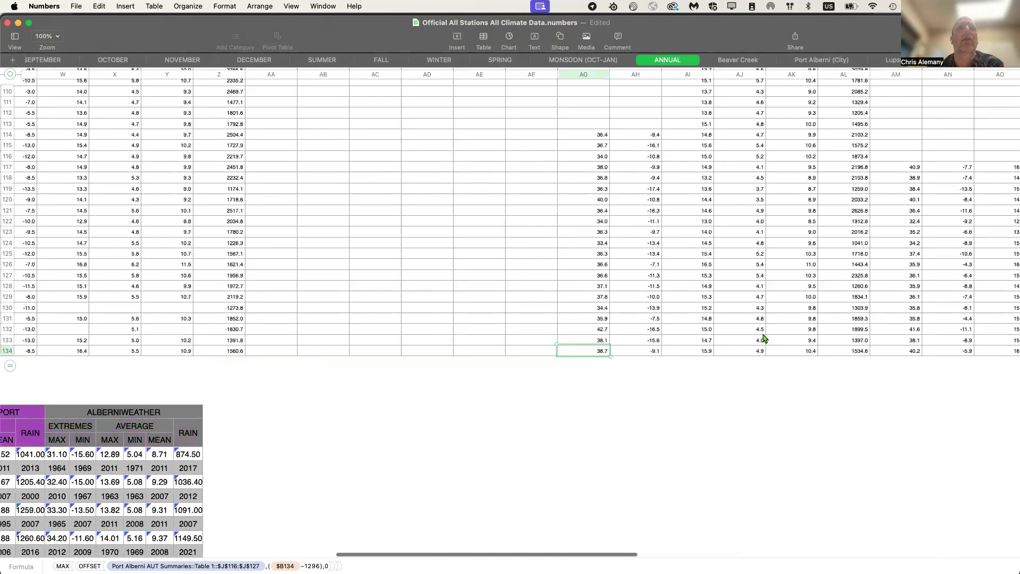
scroll(764, 338, right, 15)
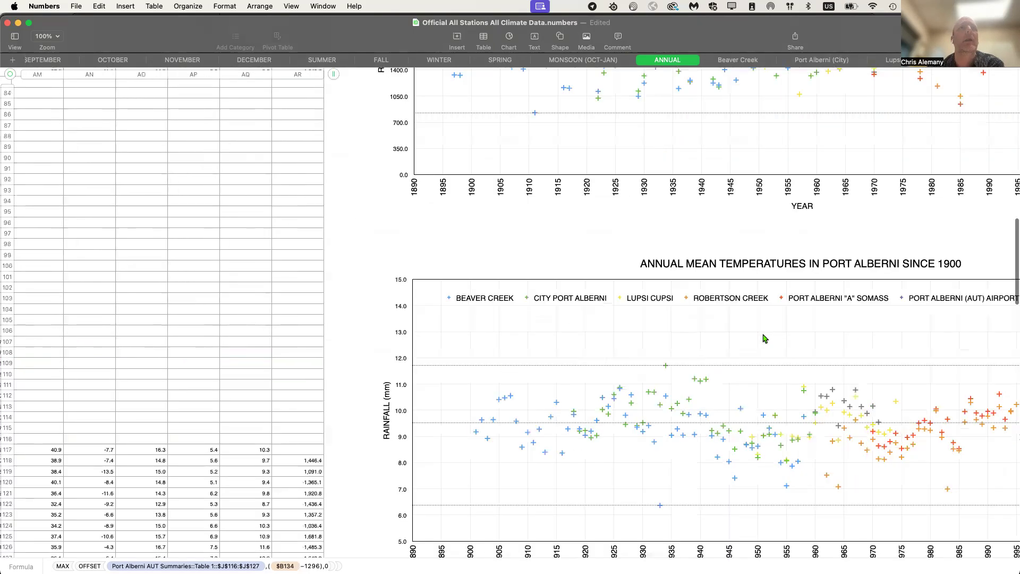
- Scroll up to display the Annual Extreme Minimum Temperatures scatter chart
scroll(764, 338, right, 5)
scroll(764, 339, up, 8)
scroll(763, 339, up, 10)
scroll(764, 338, right, 1)
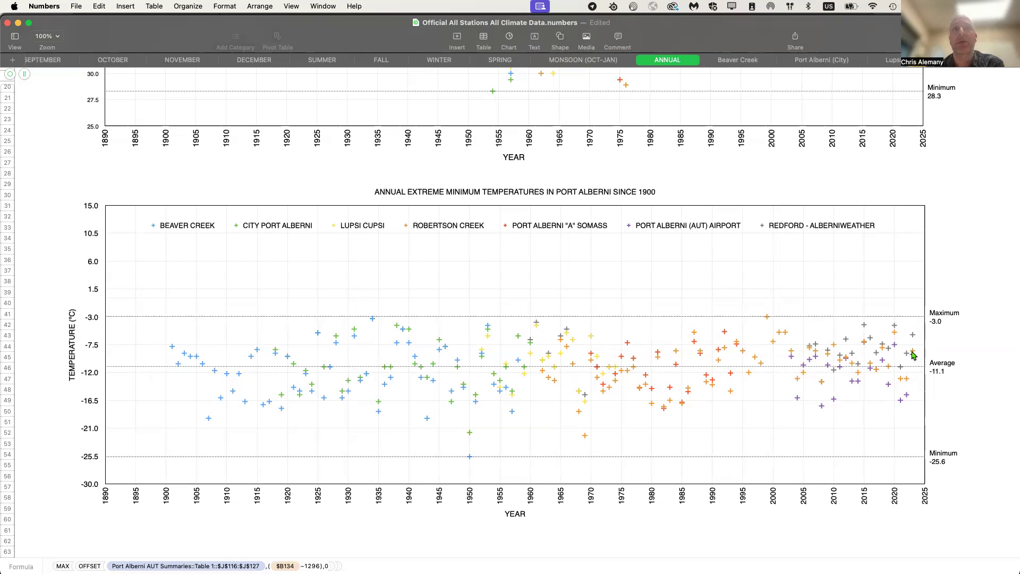
scroll(912, 355, down, 10)
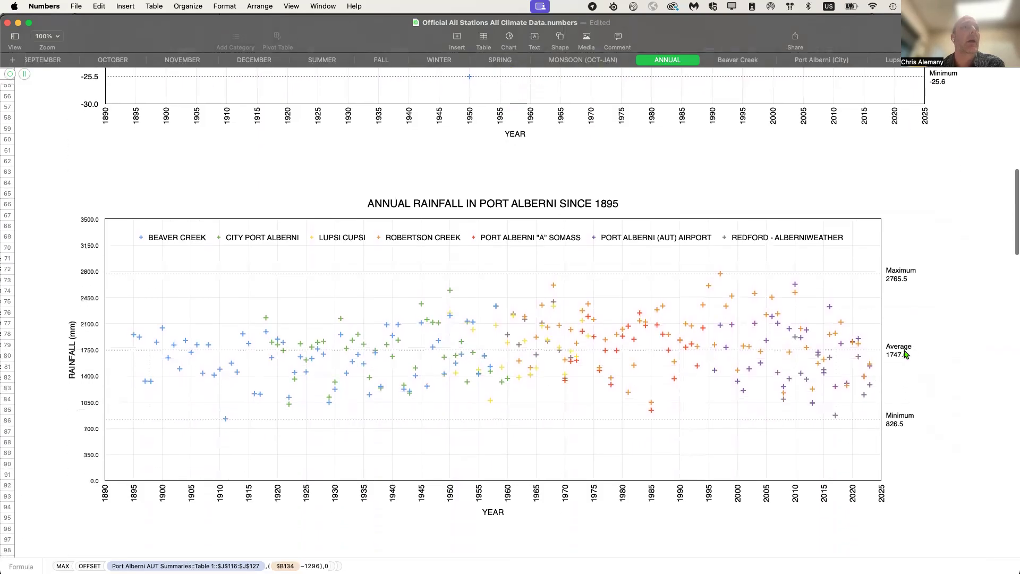
scroll(862, 310, up, 2)
click(847, 310)
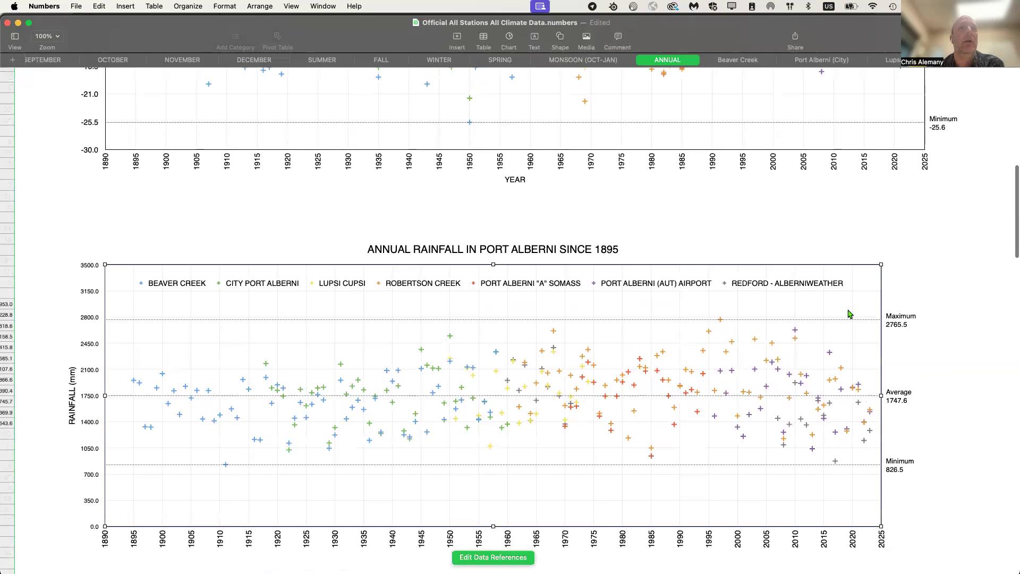
drag(880, 395, 923, 395)
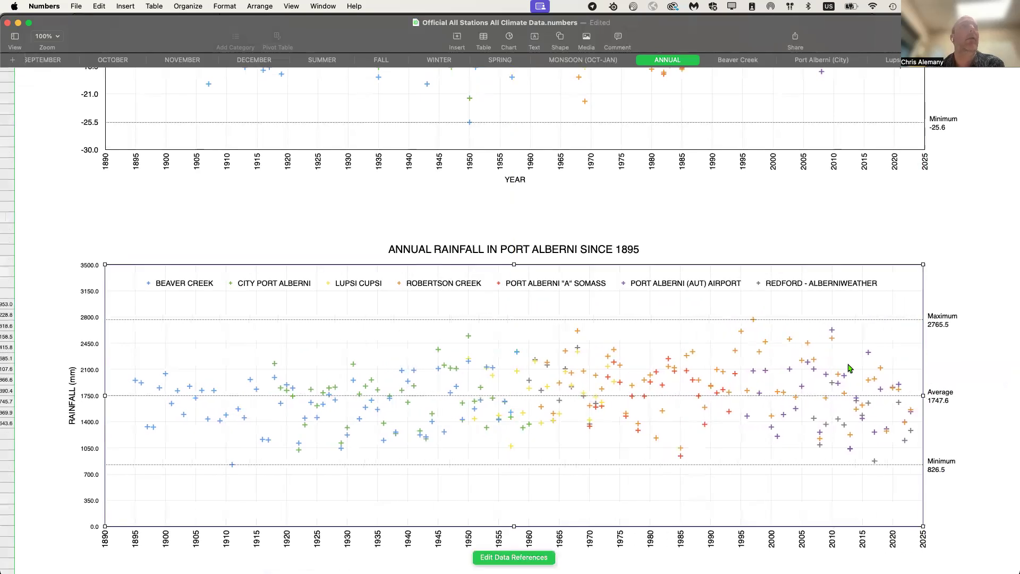
click(756, 225)
scroll(765, 312, down, 3)
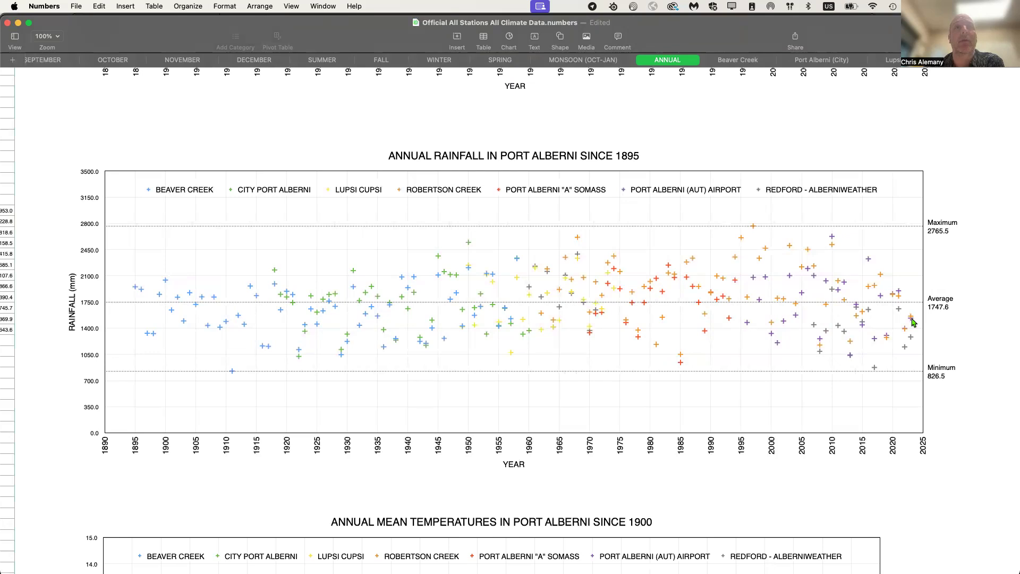
- Check the formulas in cells AL133, Z133 and Z134
scroll(912, 342, left, 8)
scroll(912, 343, left, 10)
scroll(912, 342, down, 4)
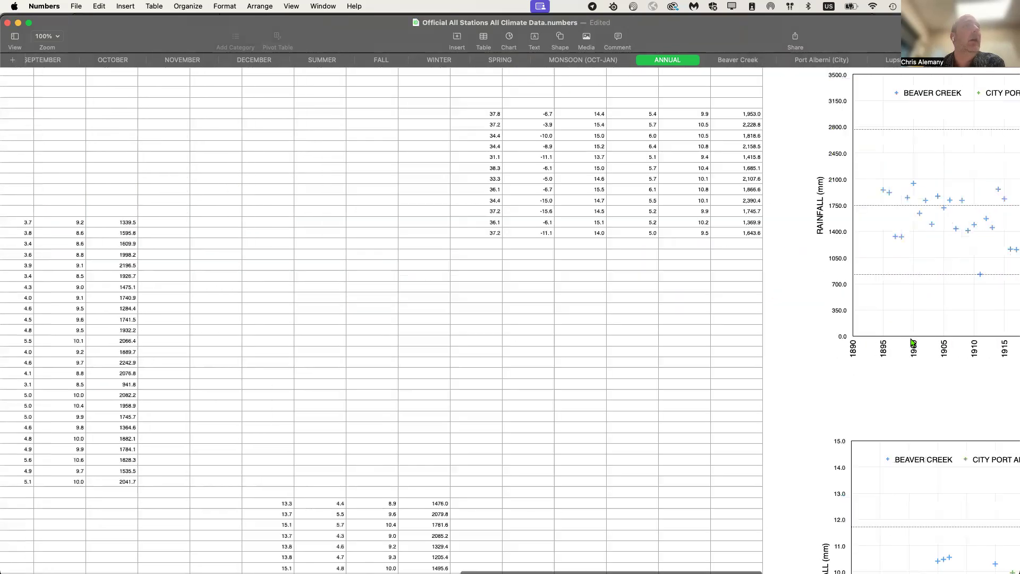
scroll(731, 367, down, 1)
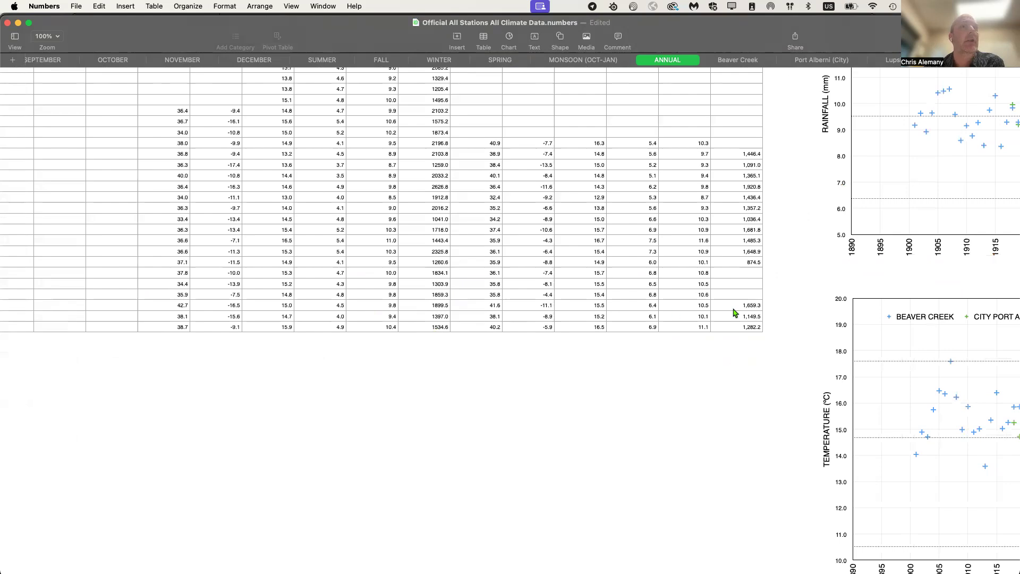
click(444, 317)
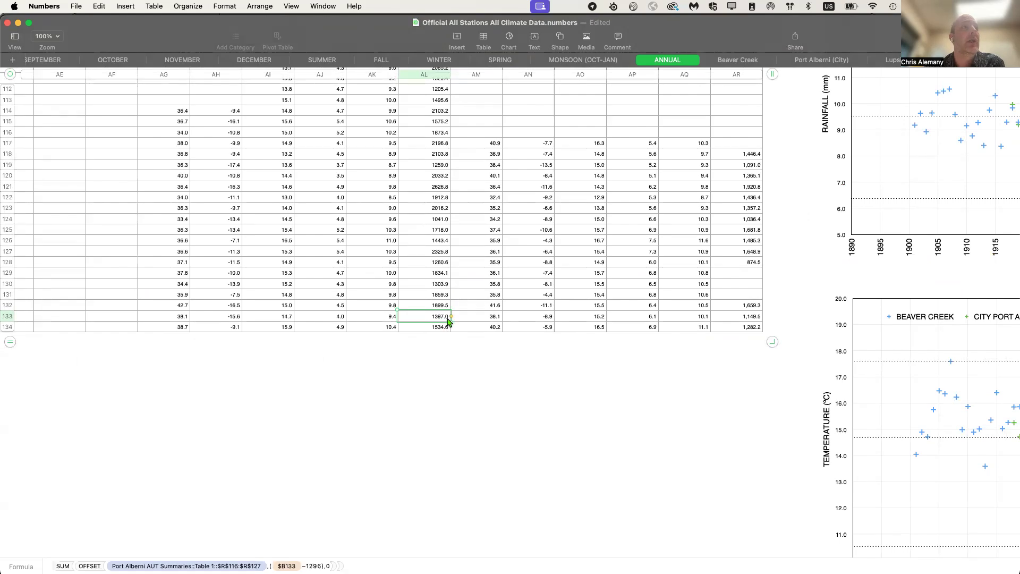
scroll(425, 323, left, 8)
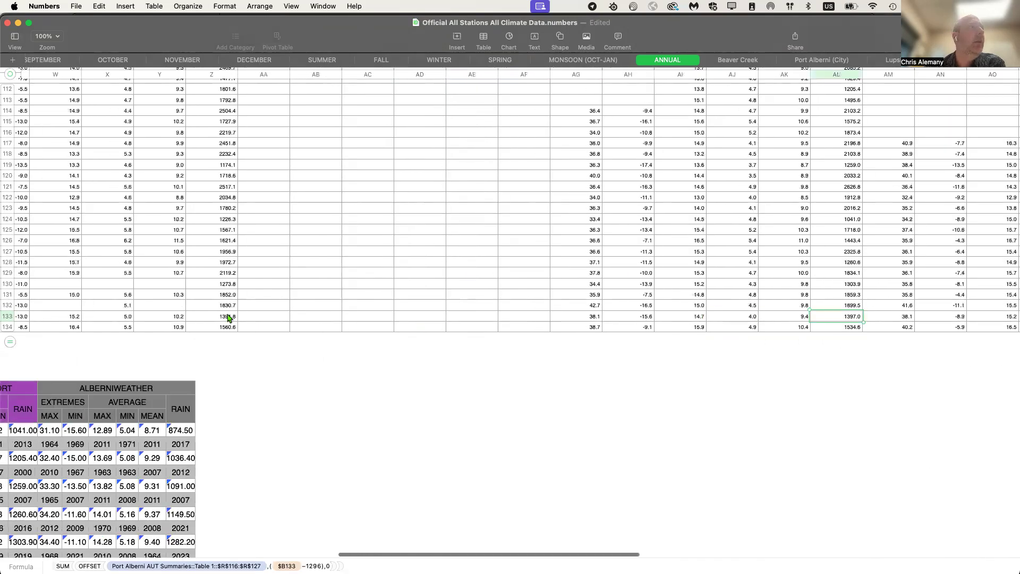
click(226, 317)
scroll(226, 317, left, 3)
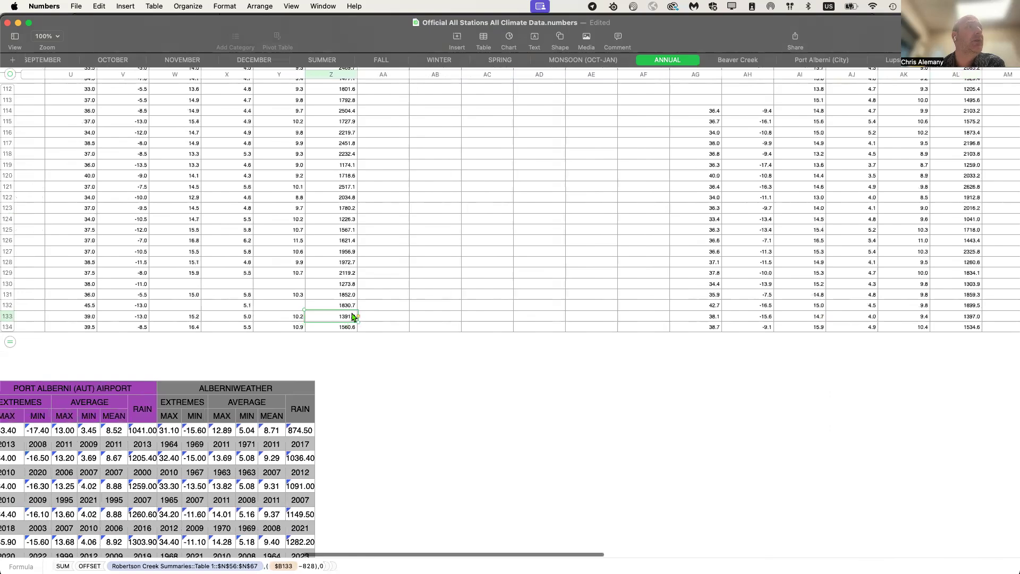
click(353, 327)
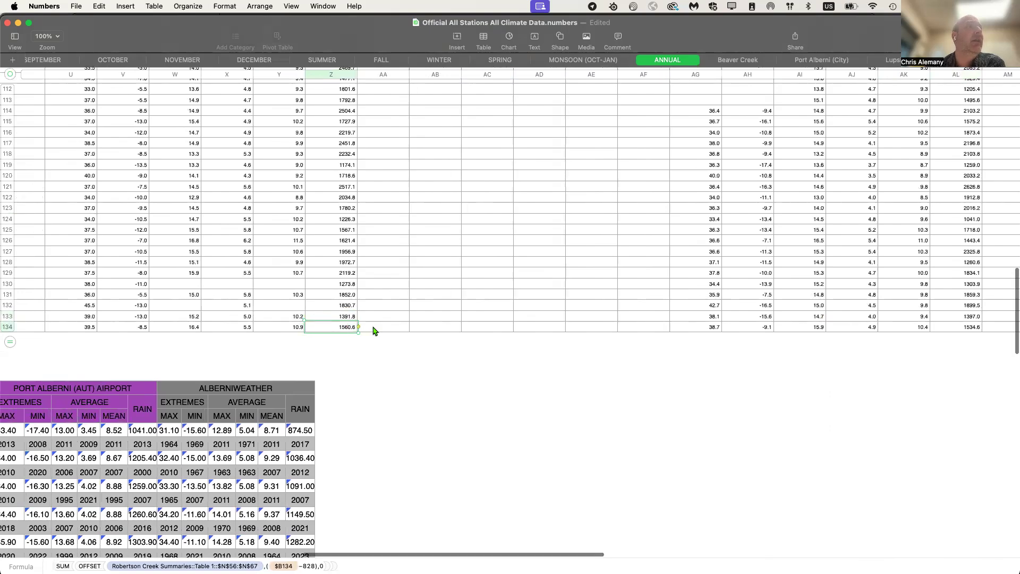
- Check the formulas in cells AL134, AR133 and AR134
scroll(373, 331, right, 10)
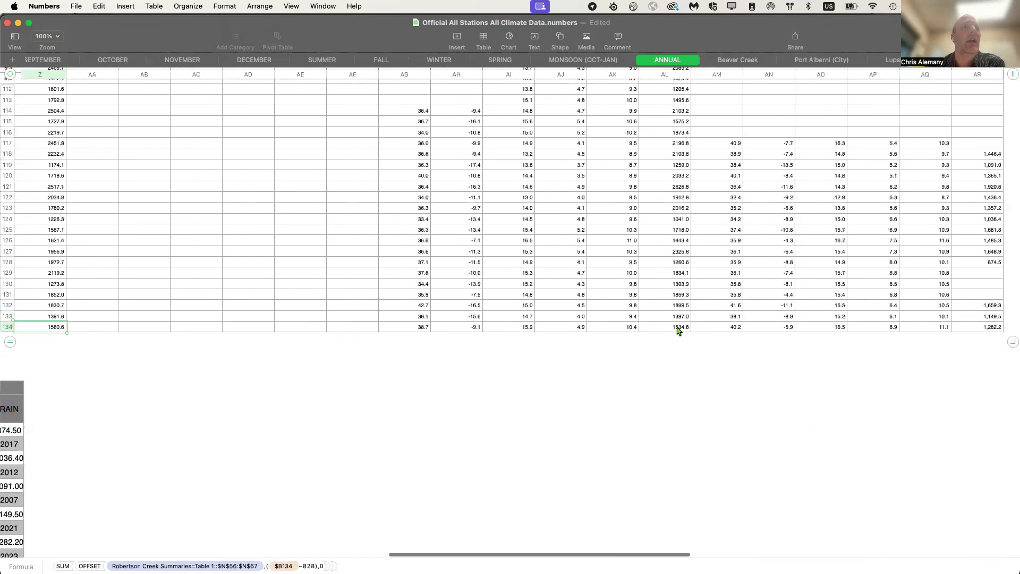
click(679, 328)
scroll(725, 332, right, 9)
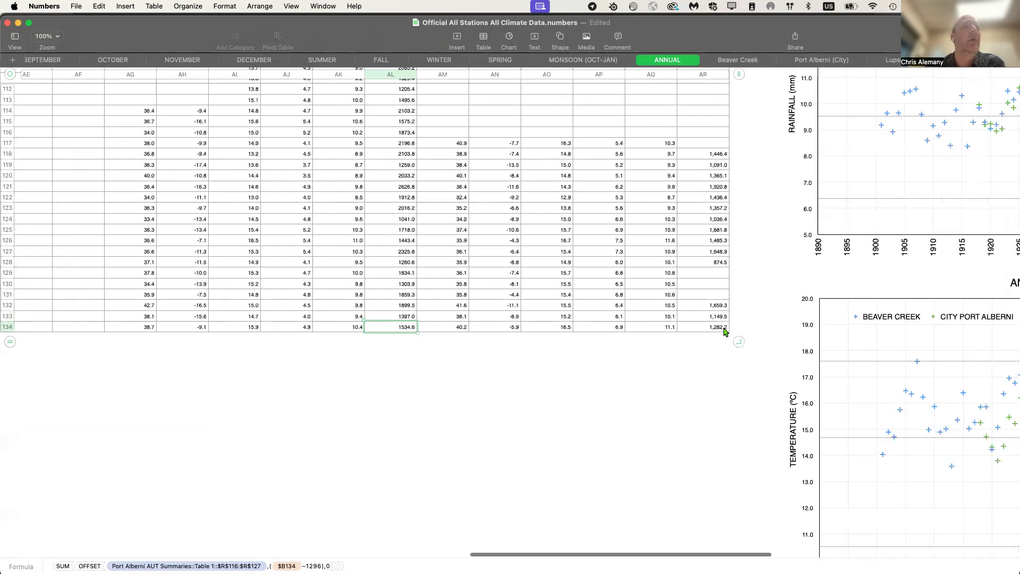
scroll(725, 332, right, 2)
click(649, 327)
click(650, 318)
click(651, 325)
click(652, 317)
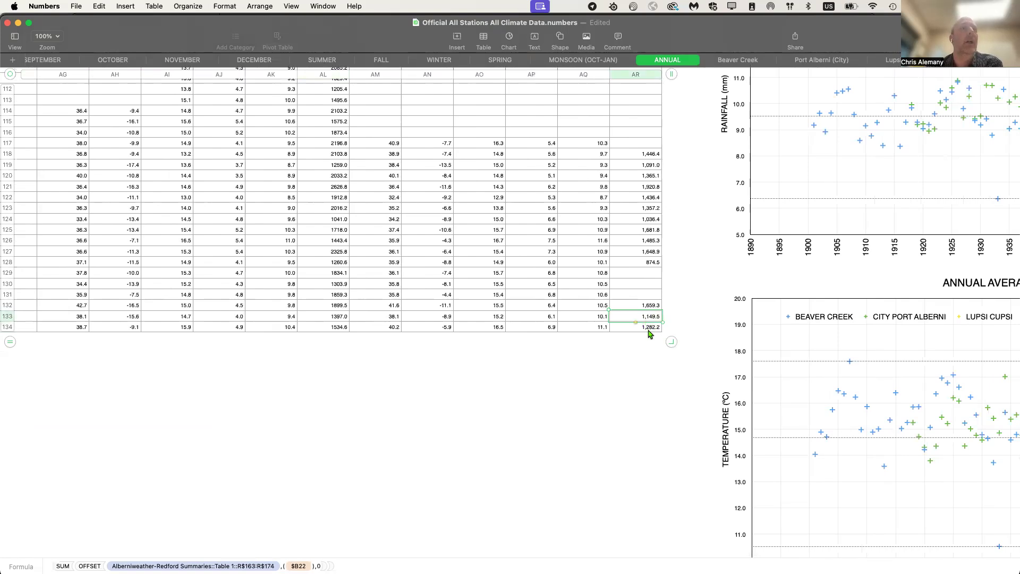
click(649, 329)
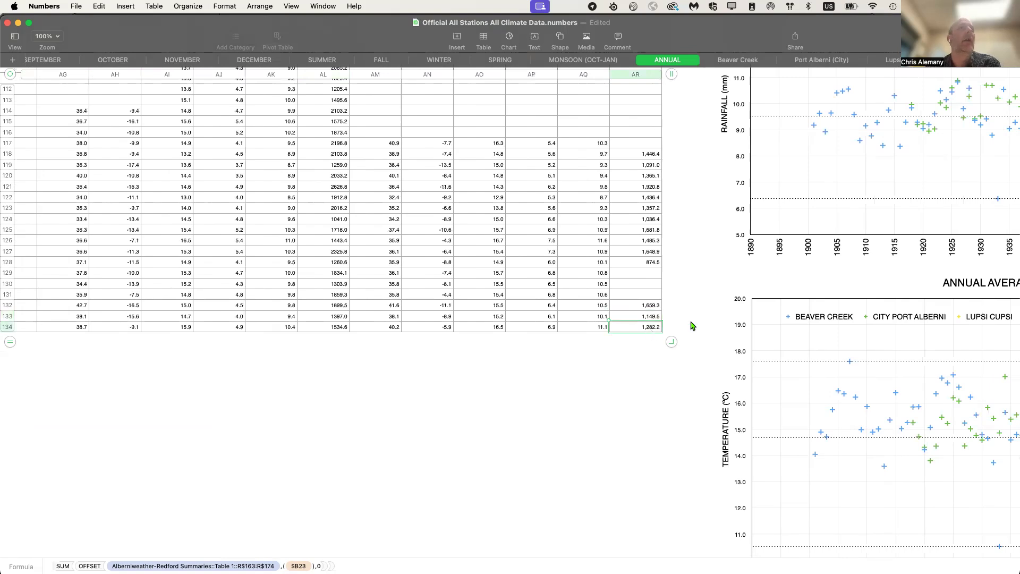
scroll(693, 325, right, 15)
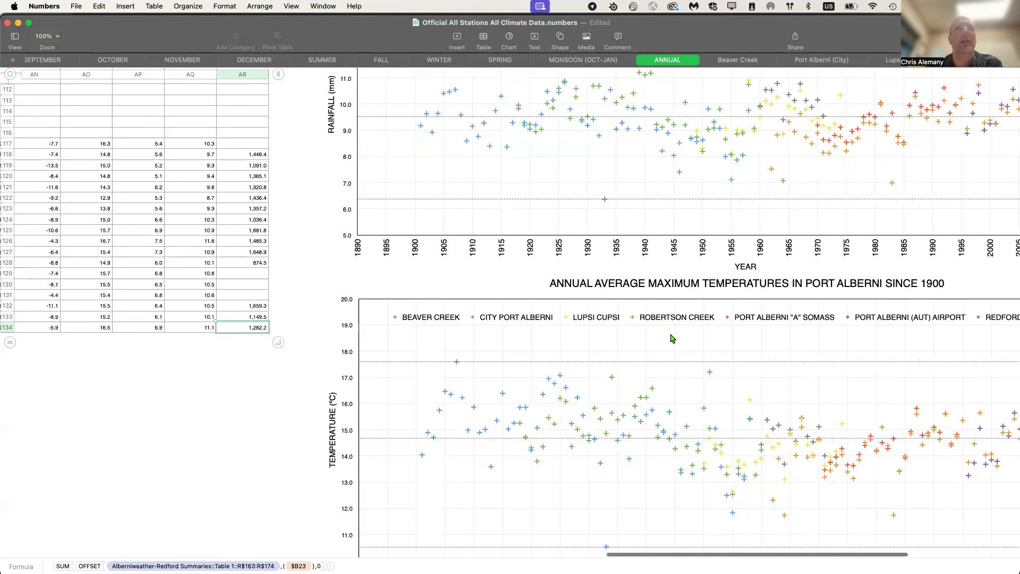
- Scan the mean, maximum and minimum temperature charts, then select the Annual Rainfall chart
scroll(672, 339, right, 7)
scroll(672, 339, up, 5)
scroll(672, 338, right, 5)
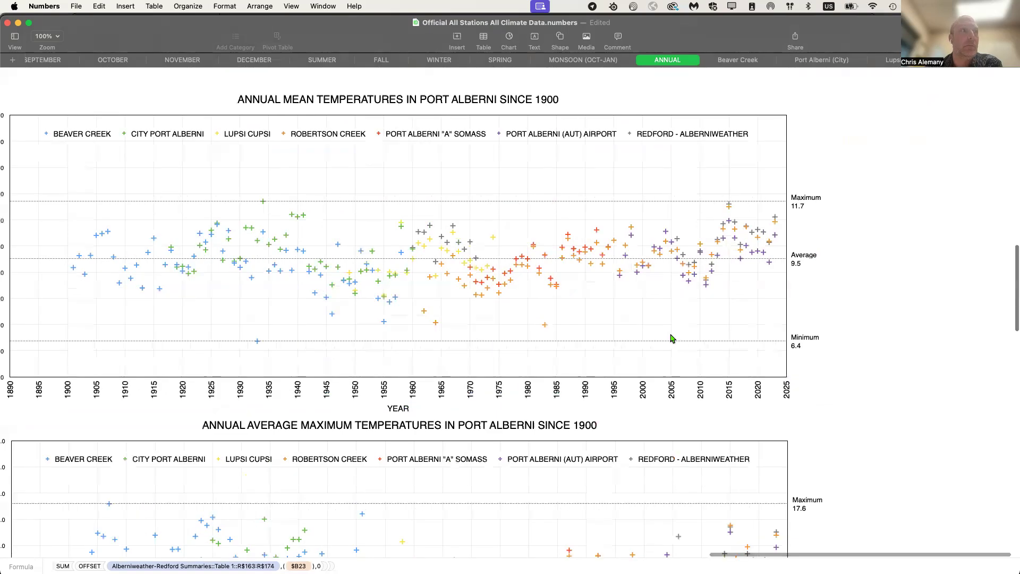
scroll(671, 338, down, 20)
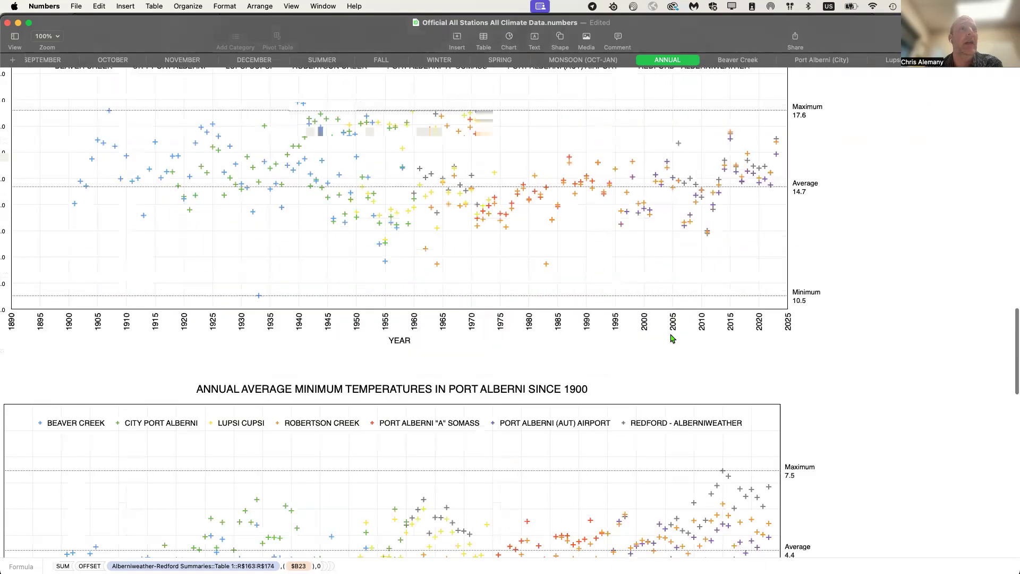
scroll(672, 339, down, 6)
scroll(672, 339, up, 14)
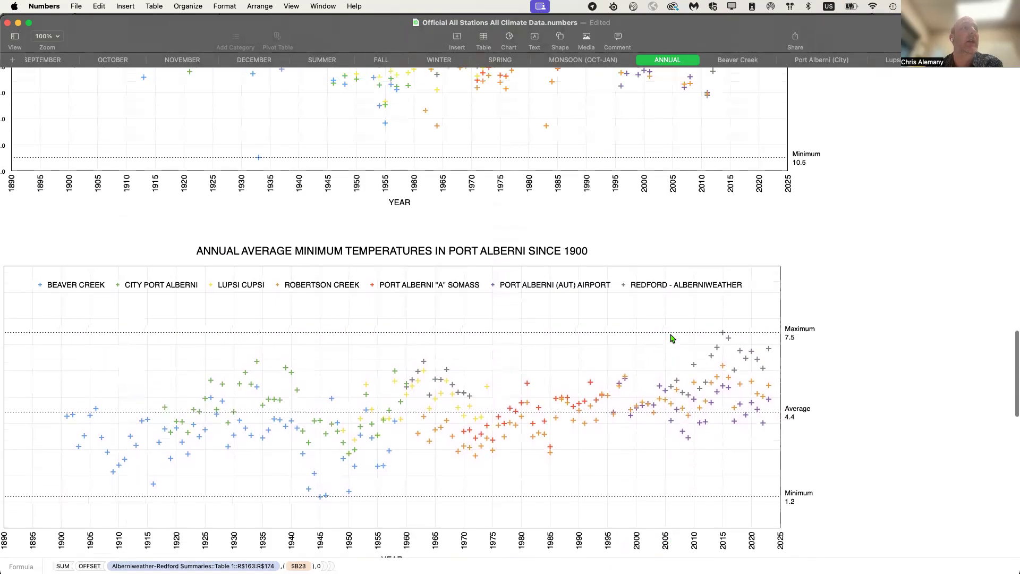
scroll(672, 339, up, 20)
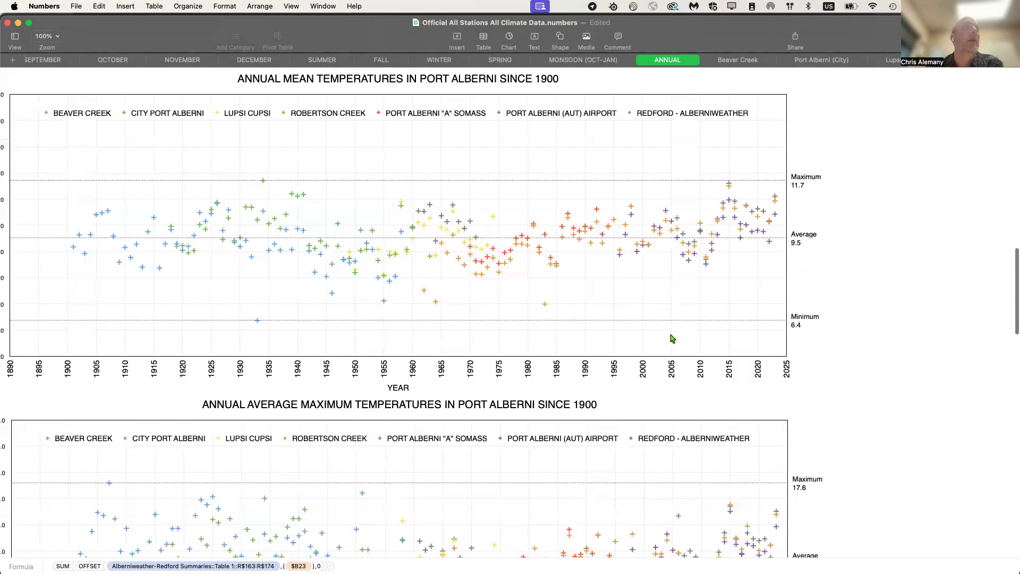
scroll(672, 339, up, 10)
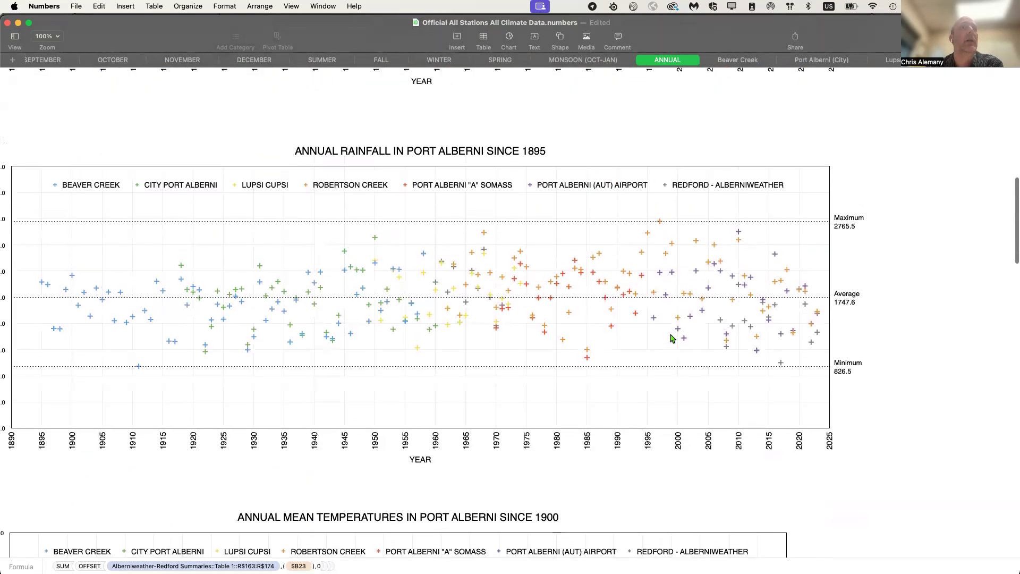
click(800, 335)
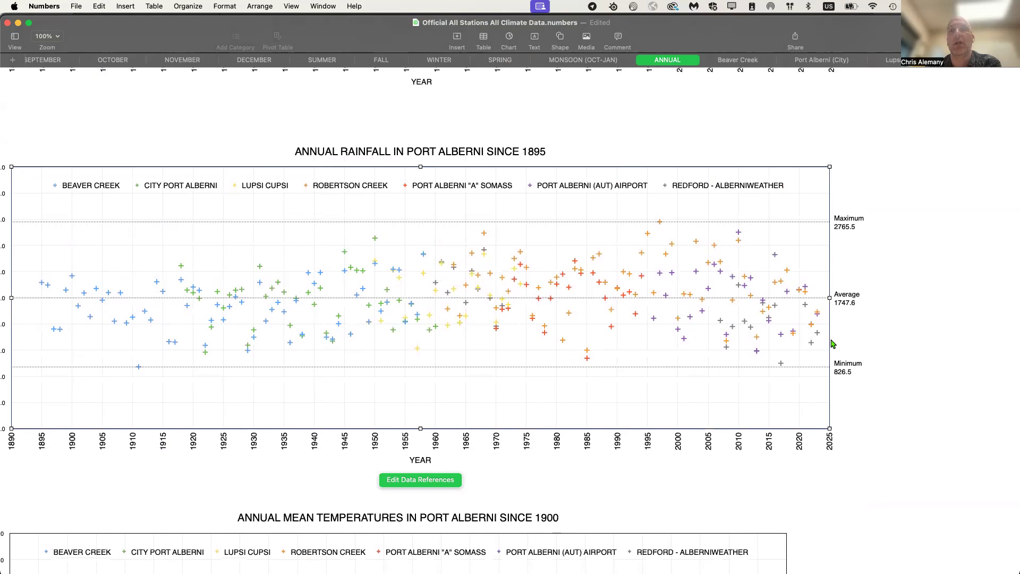
scroll(815, 405, down, 1)
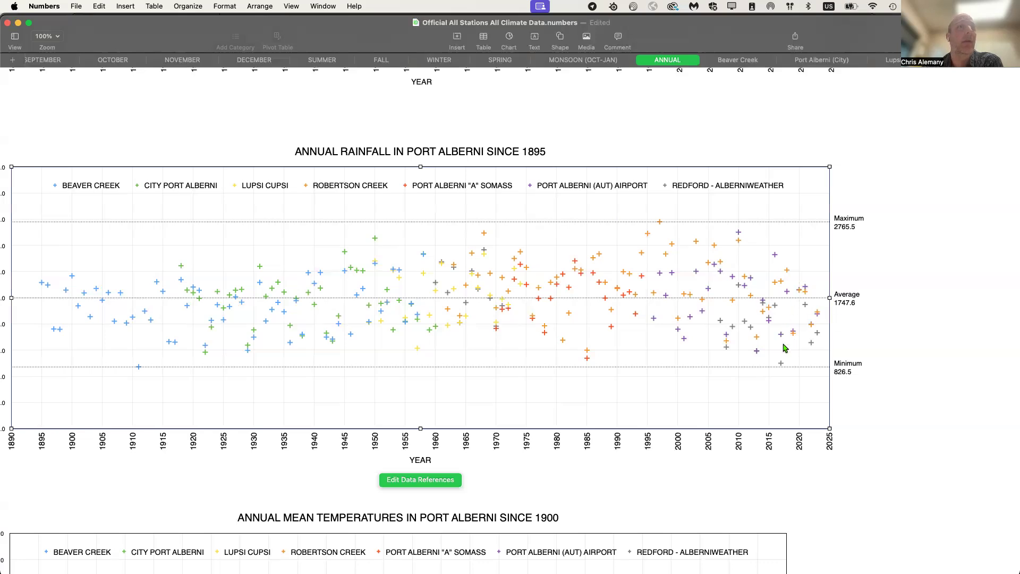
scroll(784, 345, down, 3)
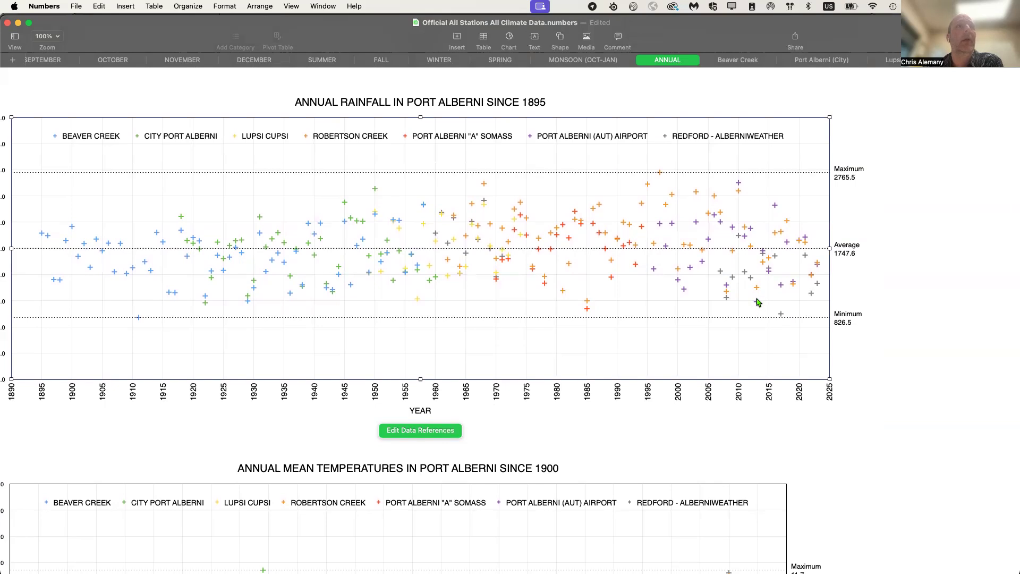
scroll(757, 303, left, 10)
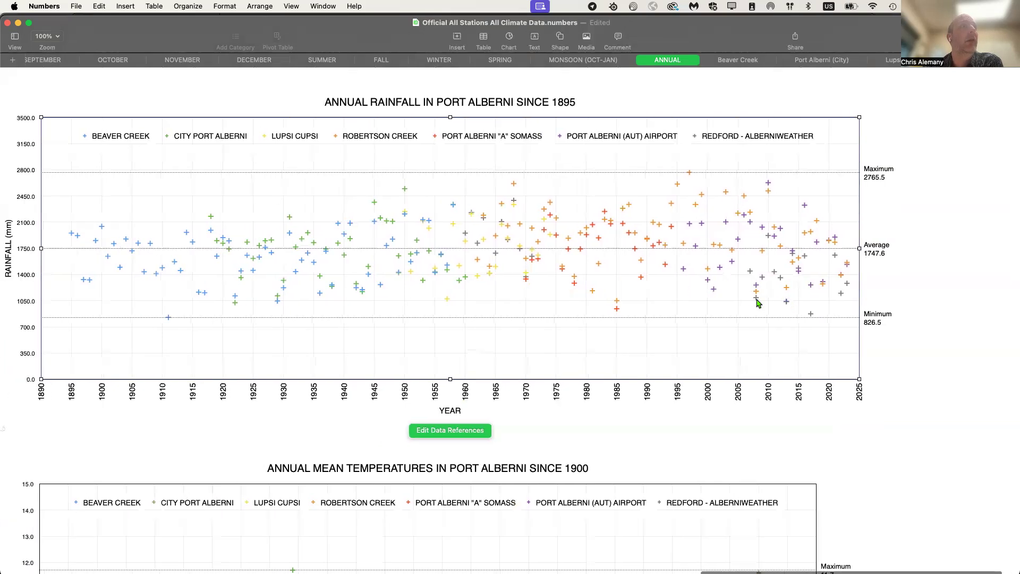
scroll(757, 303, right, 10)
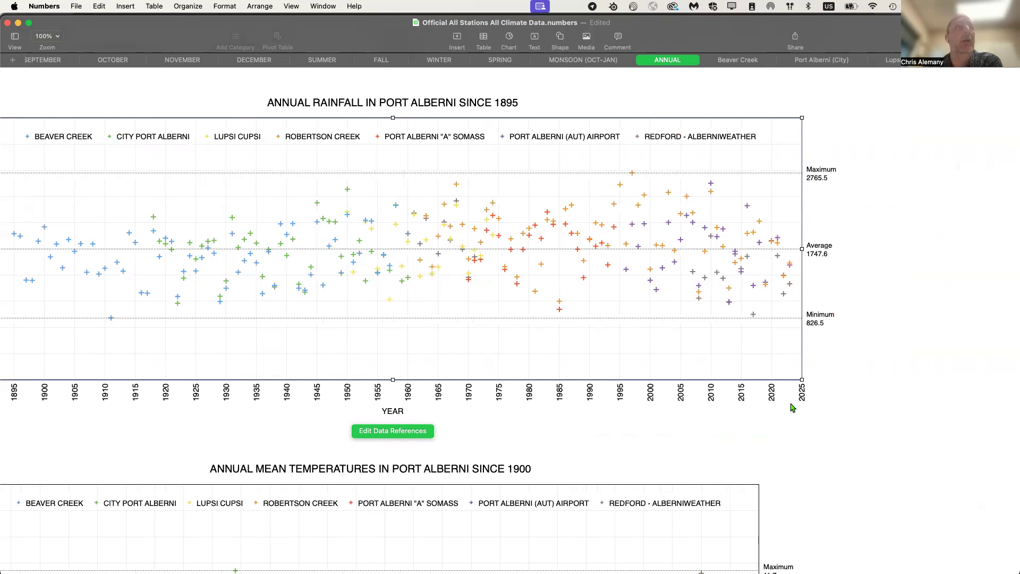
- Look over the ANNUAL sheet charts and select the annual rainfall chart
scroll(611, 364, left, 3)
scroll(611, 364, left, 6)
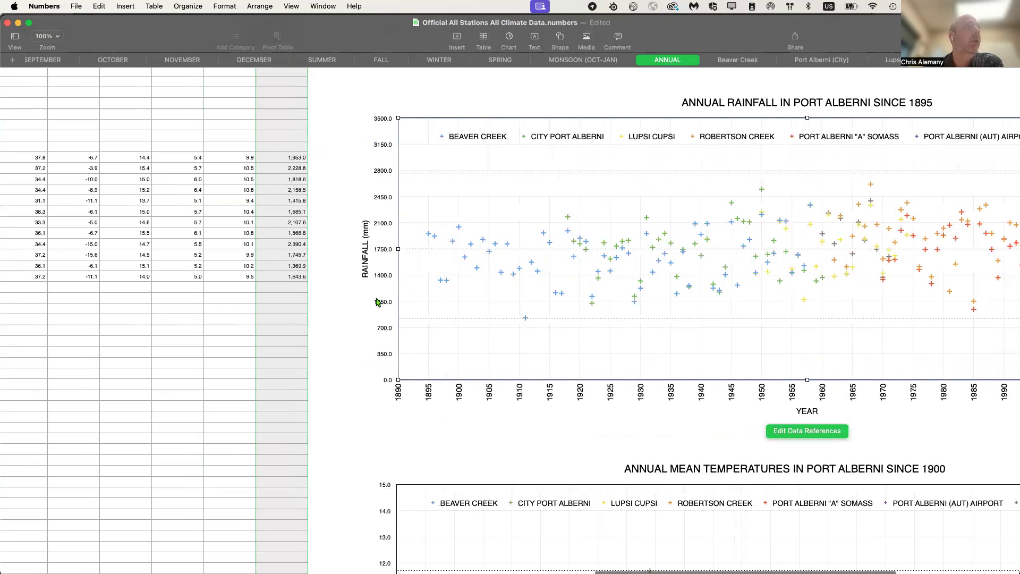
scroll(376, 302, down, 3)
scroll(376, 302, down, 10)
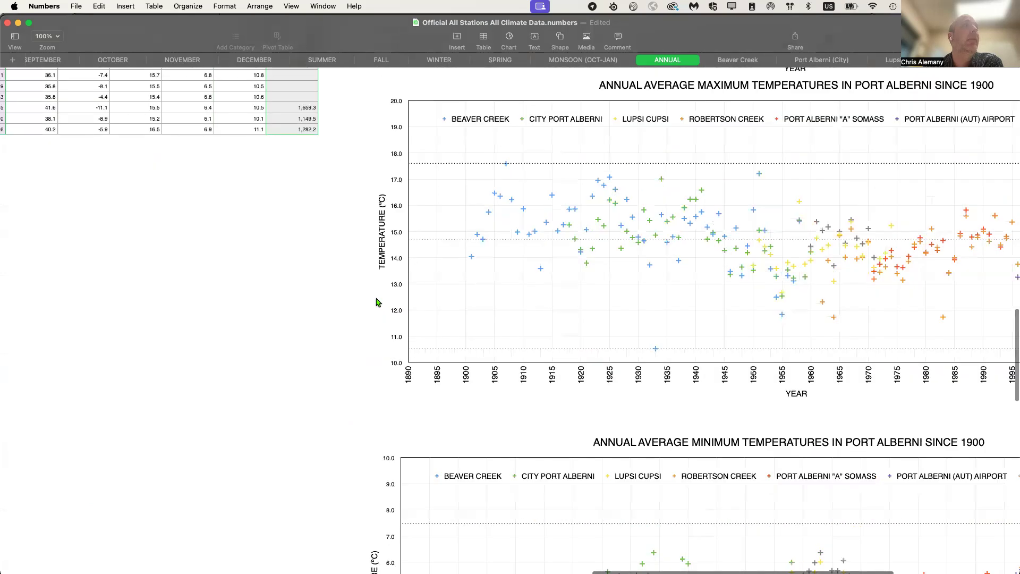
scroll(376, 302, left, 5)
scroll(376, 303, right, 10)
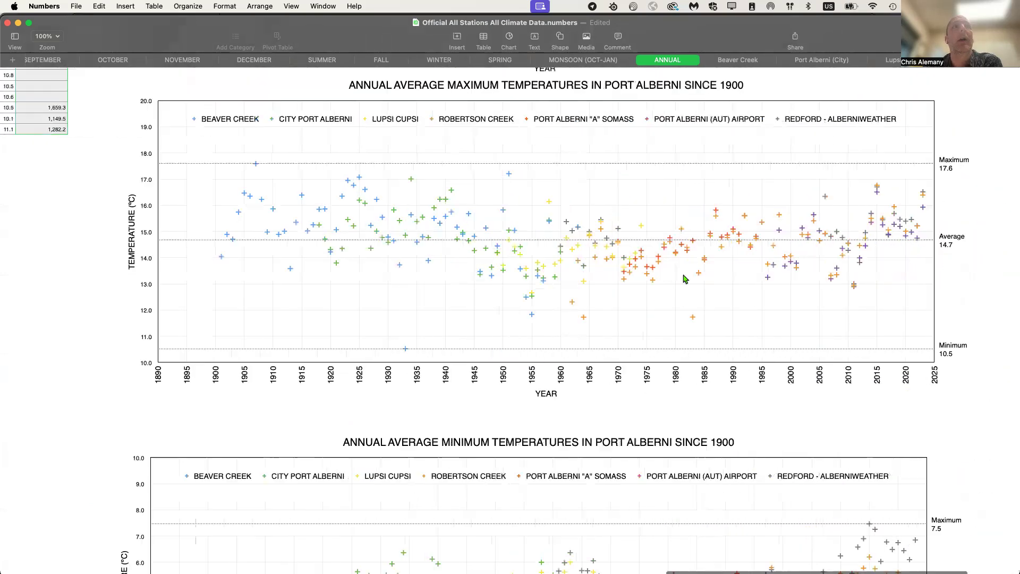
scroll(685, 279, up, 7)
scroll(684, 279, right, 3)
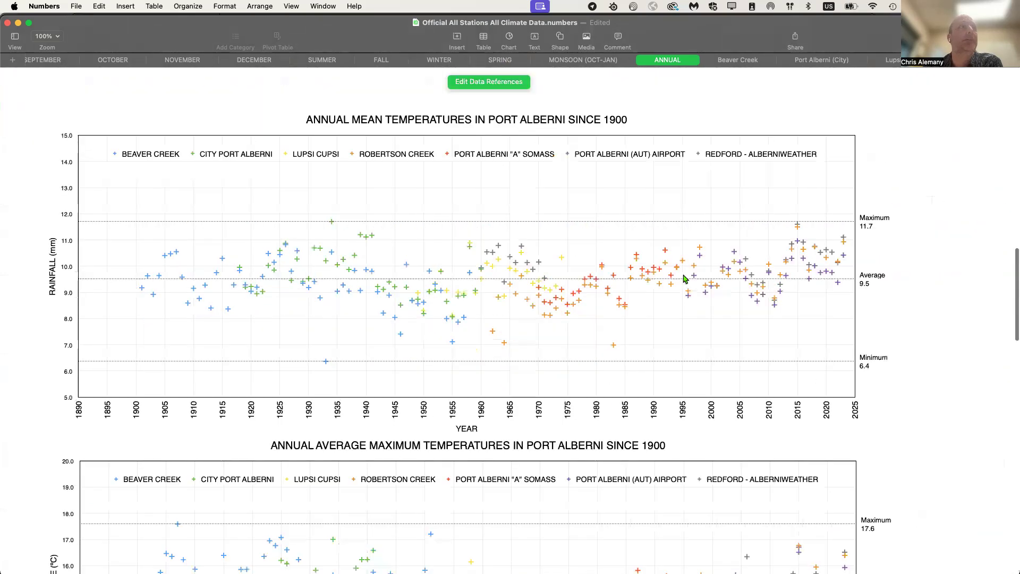
scroll(685, 279, up, 7)
click(689, 329)
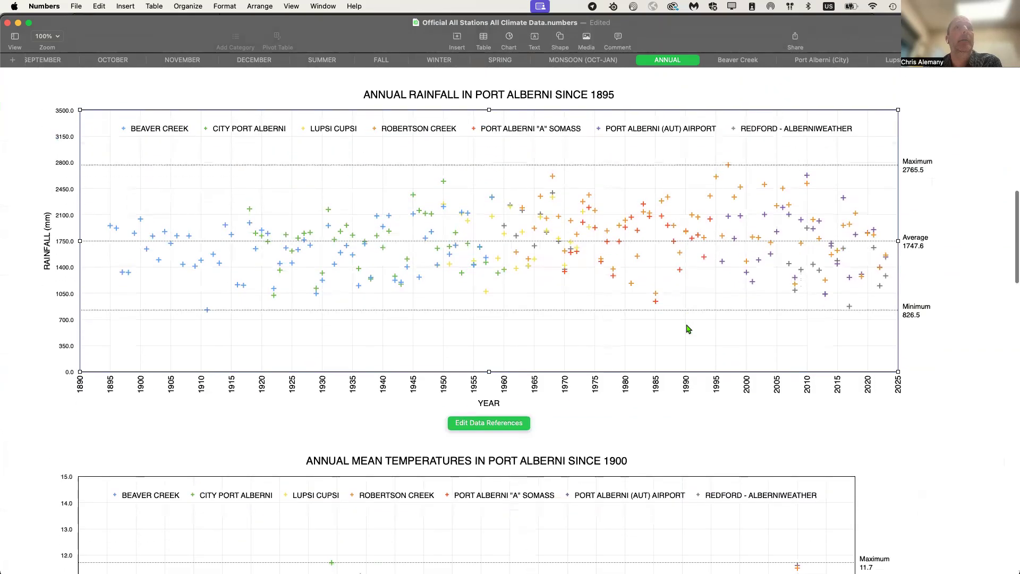
- Select the annual mean temperatures chart below it
scroll(686, 328, down, 5)
scroll(690, 319, down, 5)
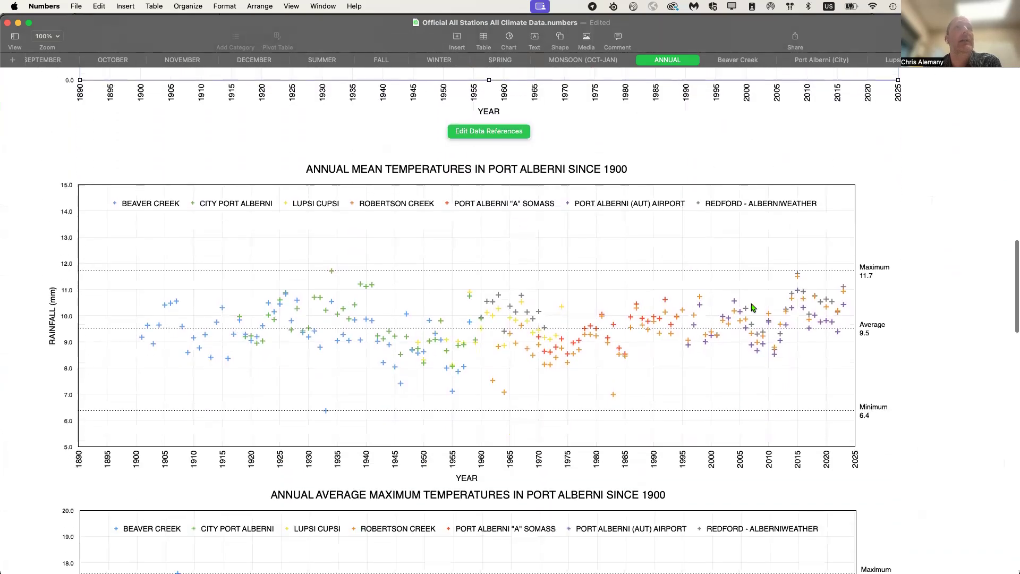
scroll(755, 266, down, 1)
click(789, 247)
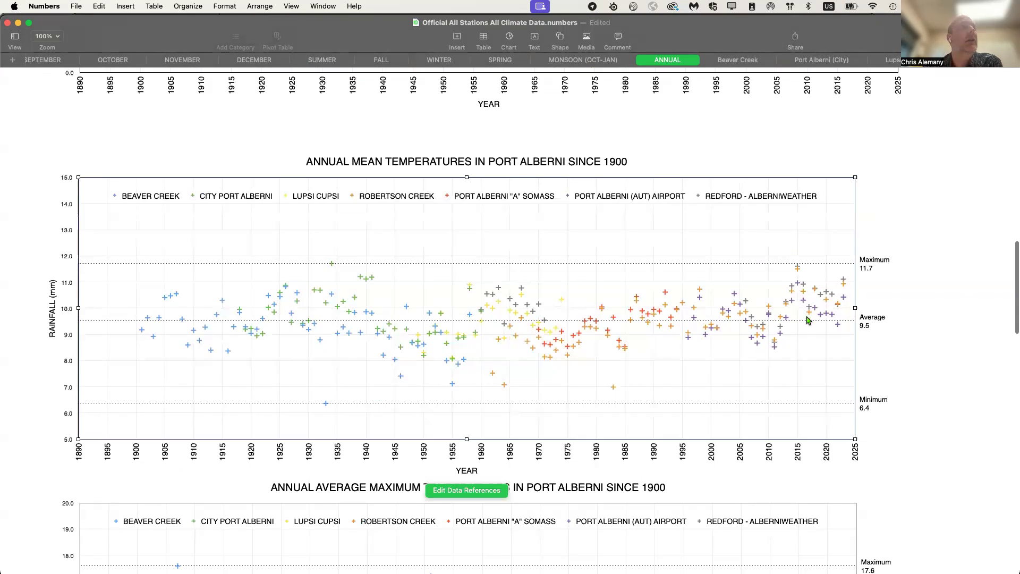
- Drag the mean temperatures chart's right edge outward, then trim it to match the rainfall chart
drag(854, 308, 927, 304)
scroll(898, 261, up, 3)
drag(926, 422, 898, 421)
scroll(898, 421, down, 1)
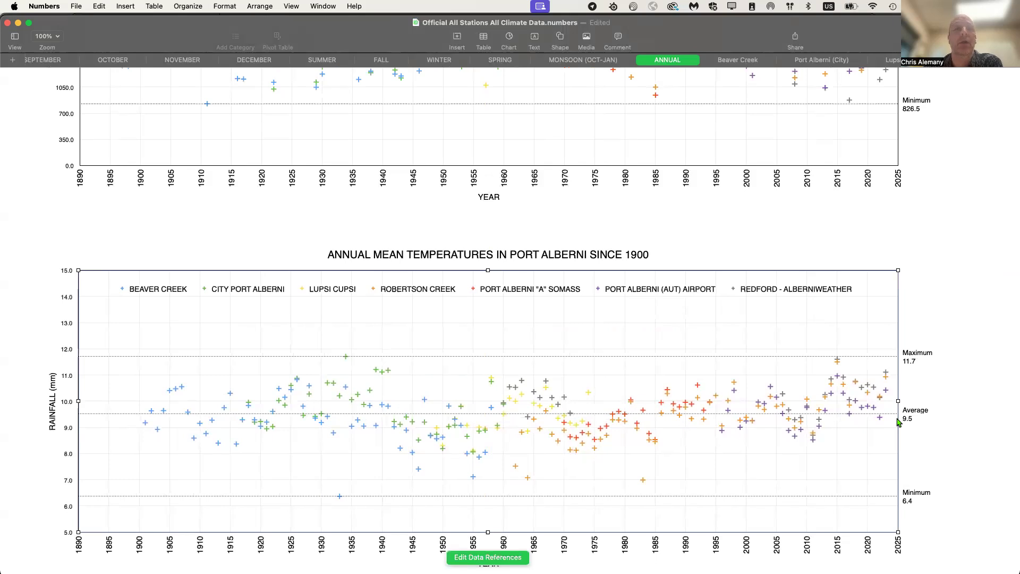
scroll(695, 354, down, 6)
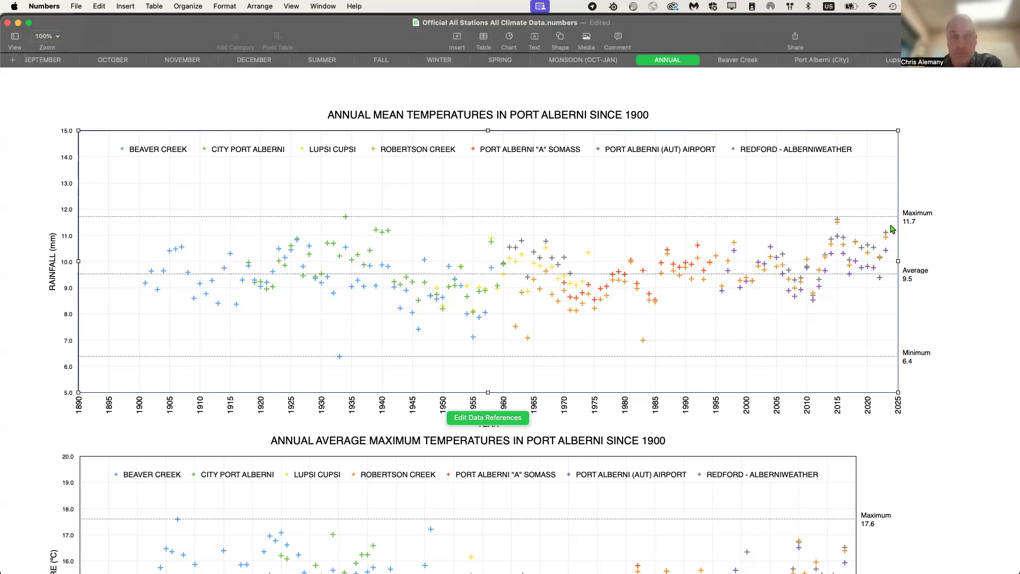
- Widen the average maximum temperatures chart to the mean chart's width, years 1890 to 2025
scroll(896, 244, down, 3)
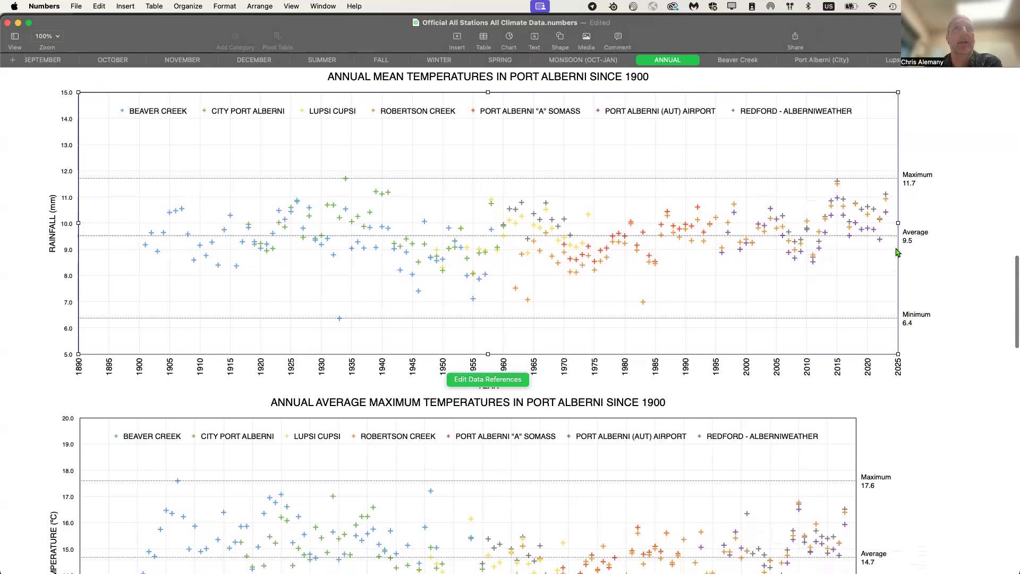
scroll(897, 253, up, 2)
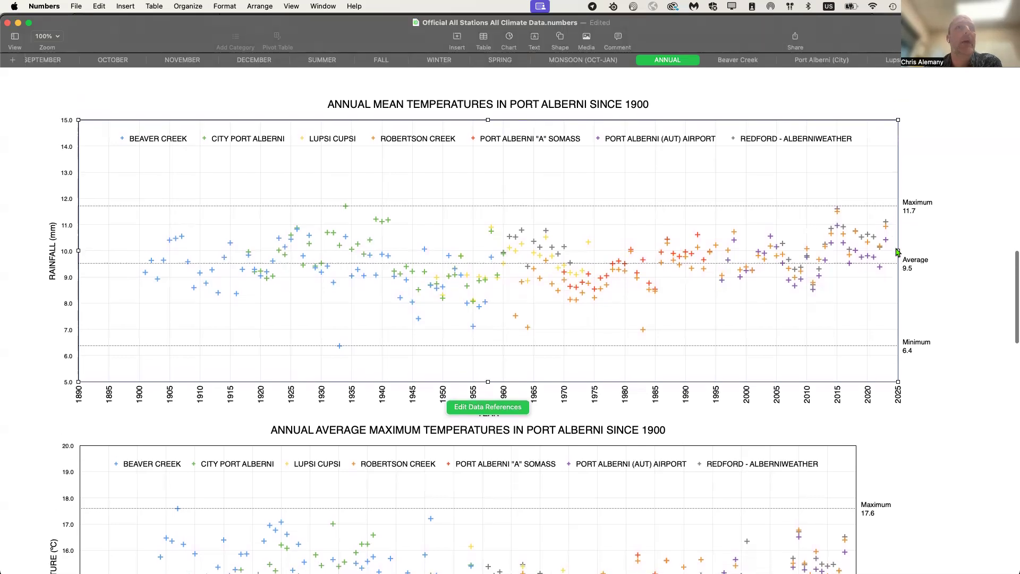
scroll(853, 361, down, 10)
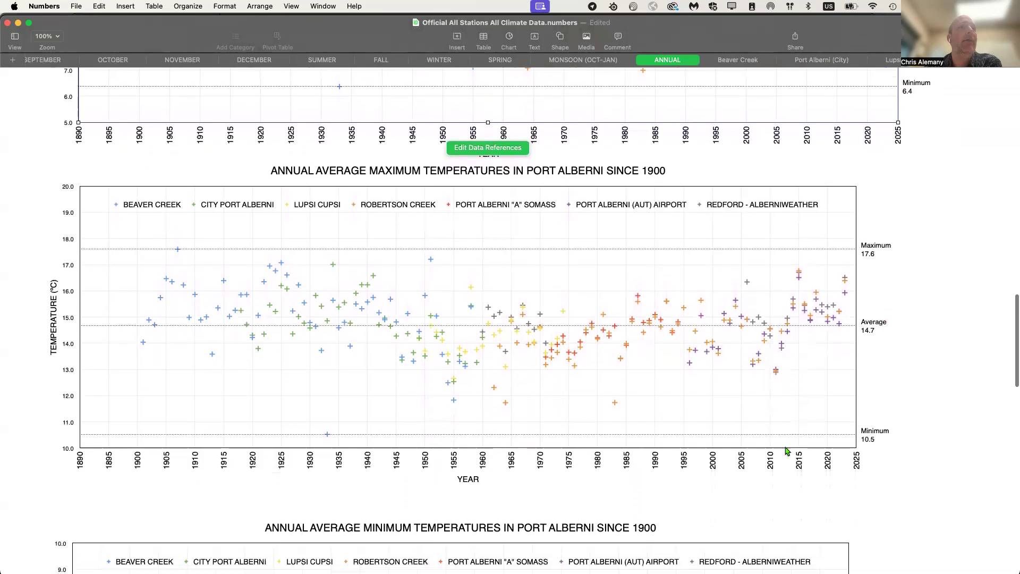
click(820, 411)
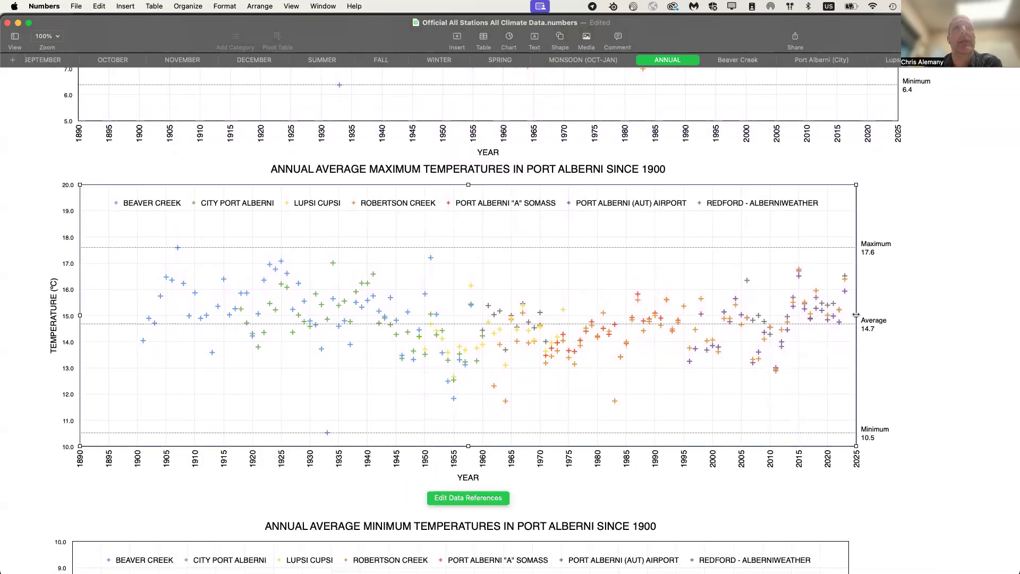
drag(856, 315, 897, 311)
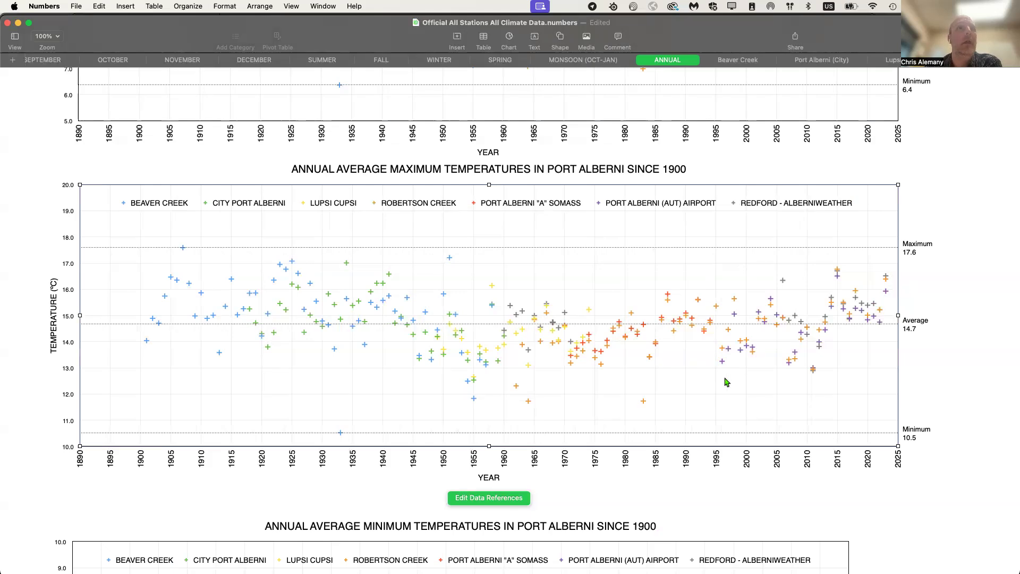
scroll(727, 381, down, 5)
scroll(726, 381, down, 15)
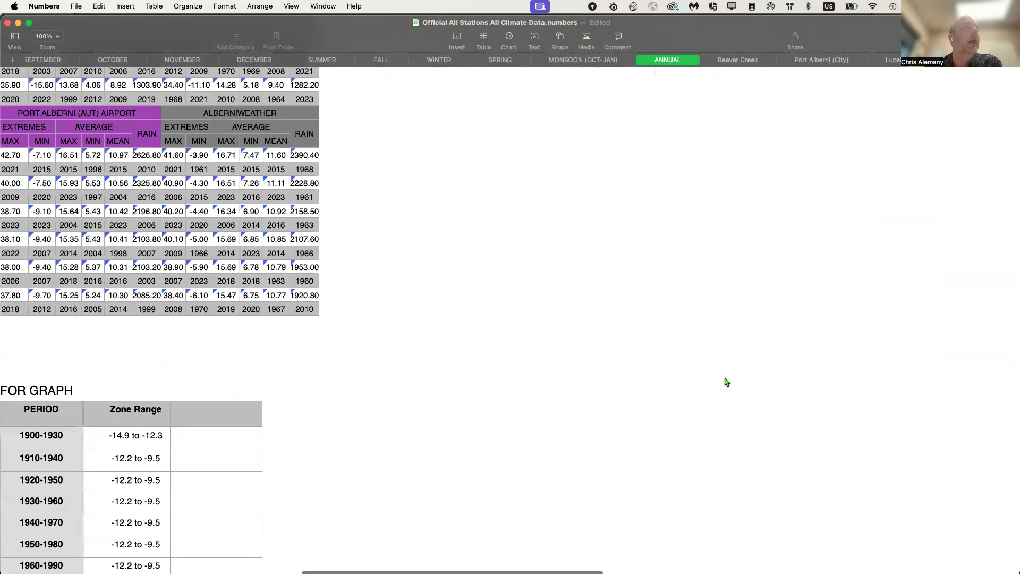
scroll(726, 381, right, 5)
scroll(726, 381, up, 3)
scroll(726, 381, left, 1)
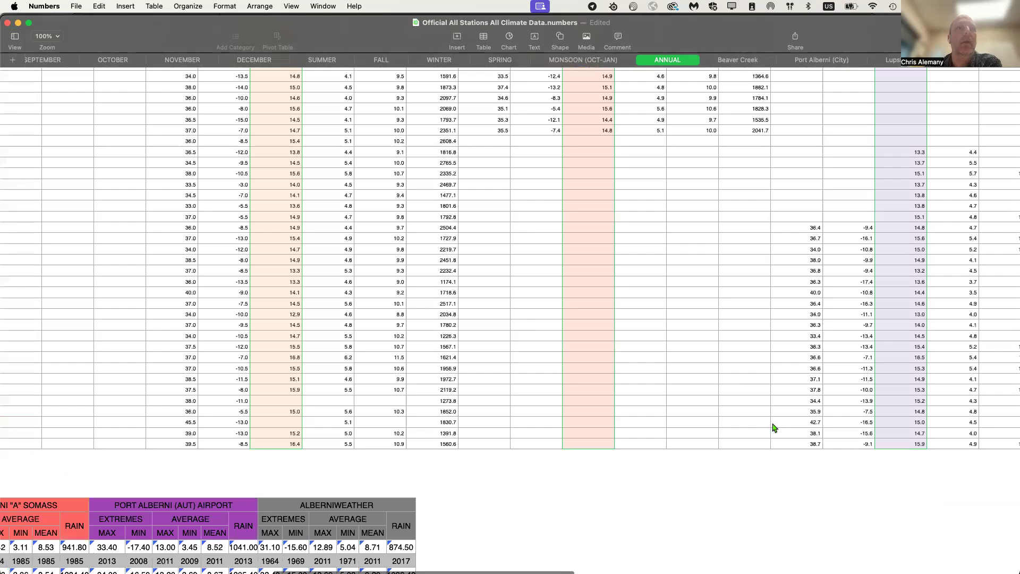
scroll(774, 427, right, 5)
scroll(646, 454, right, 3)
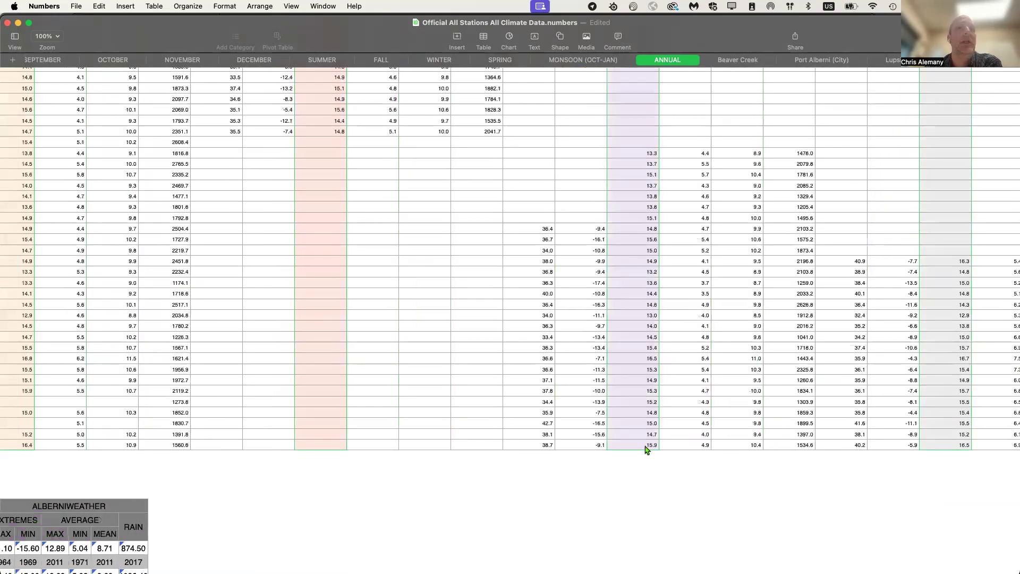
scroll(646, 450, right, 3)
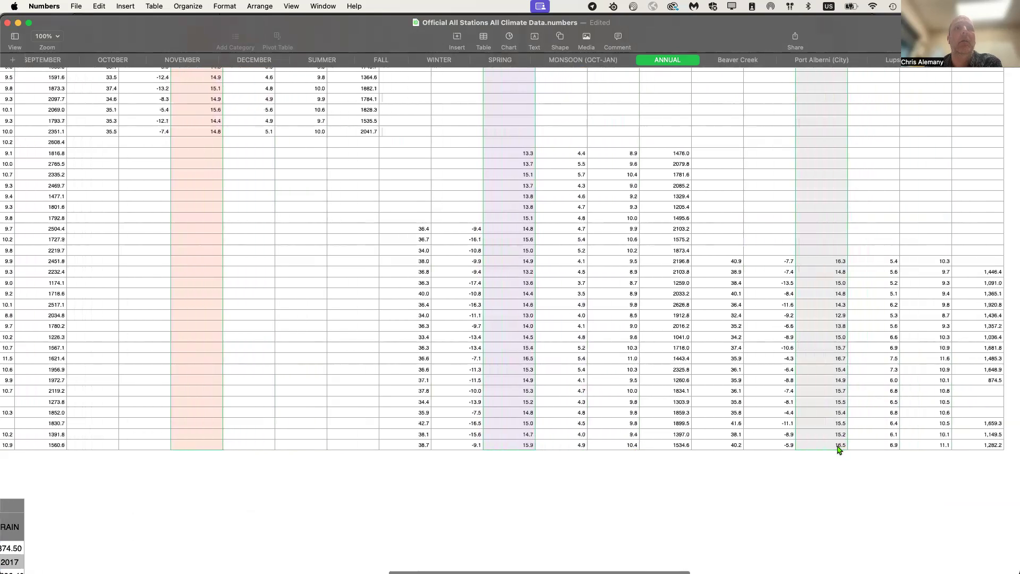
scroll(839, 449, left, 10)
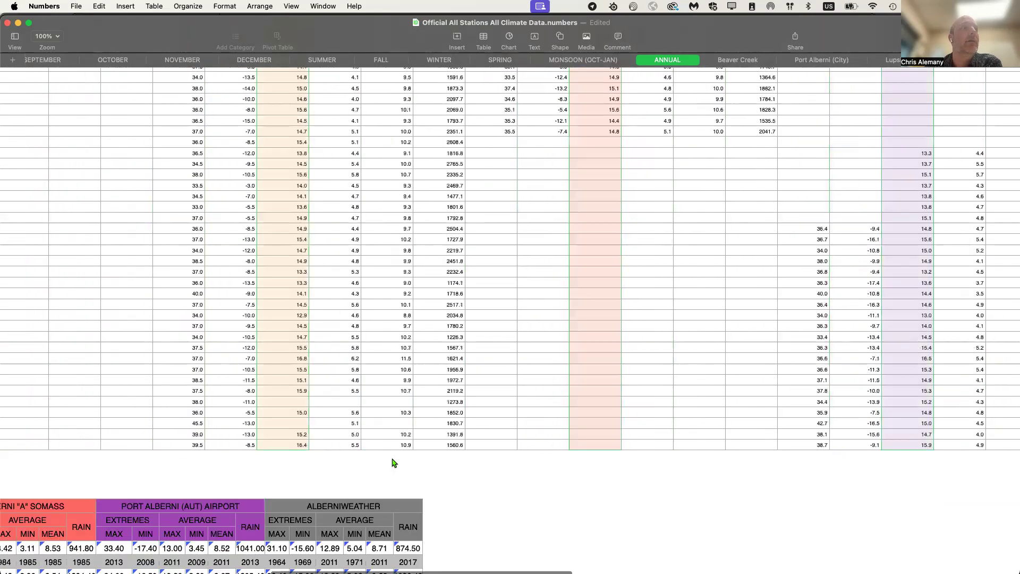
scroll(348, 455, left, 2)
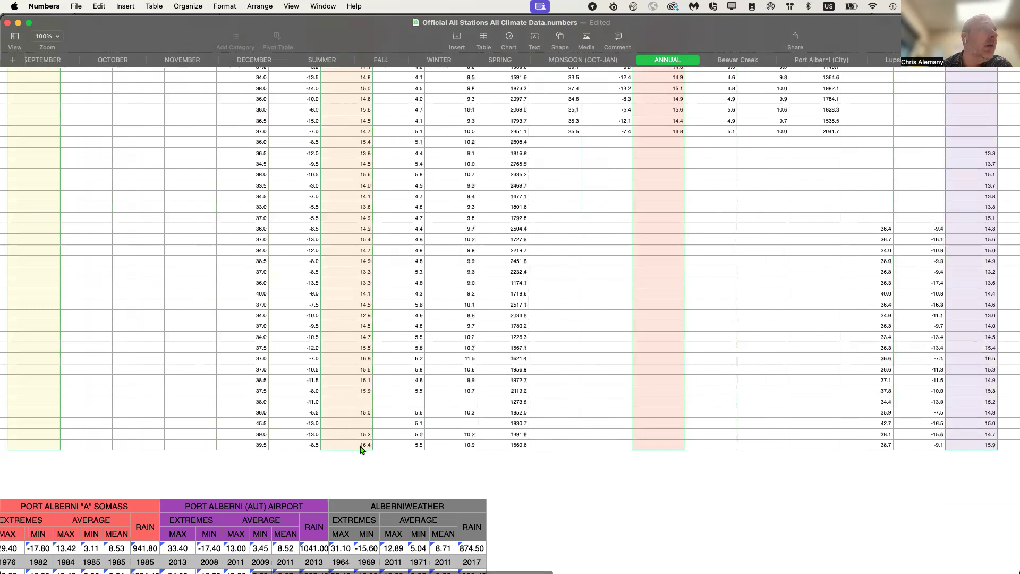
scroll(630, 403, right, 15)
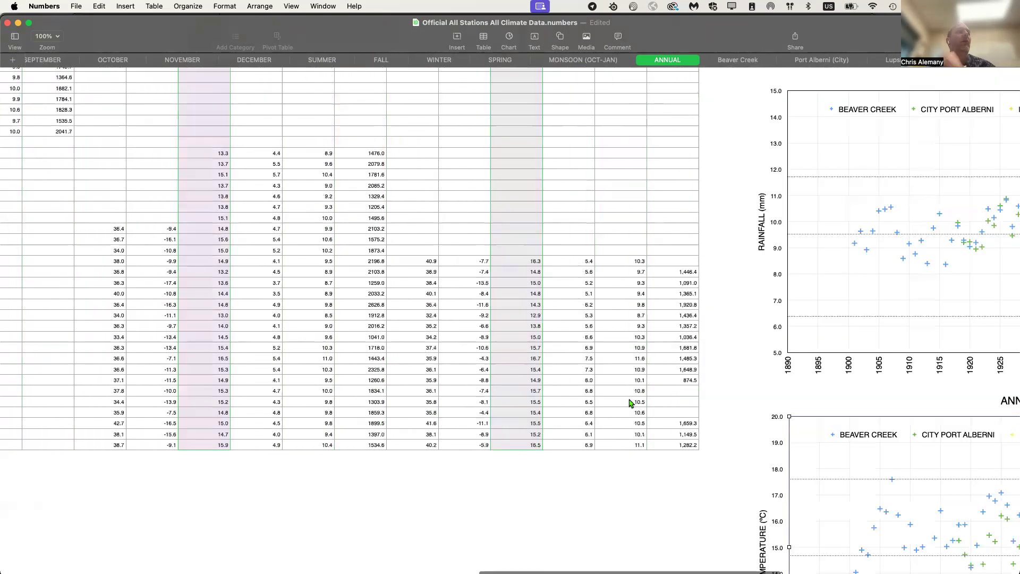
scroll(630, 403, right, 5)
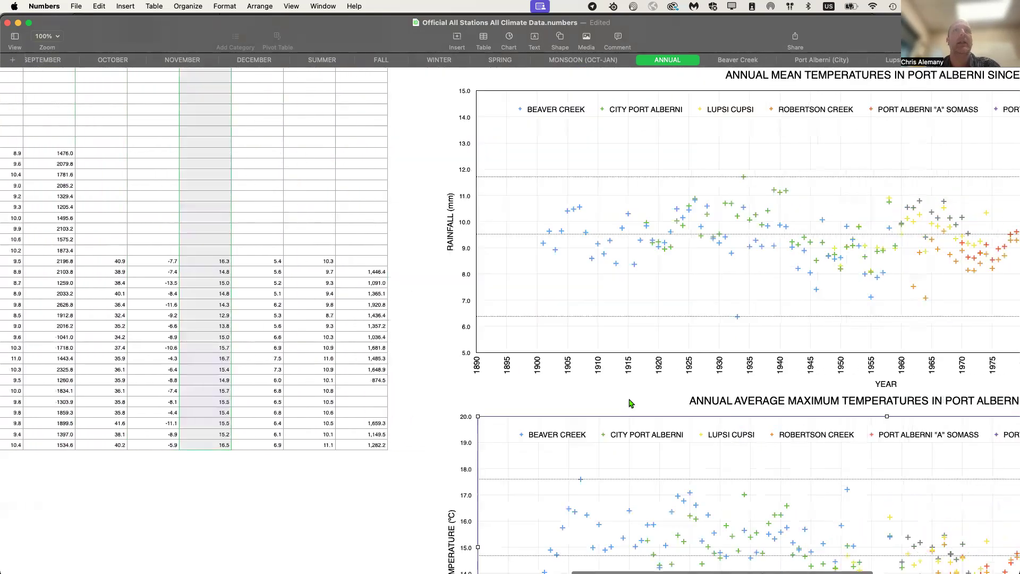
scroll(630, 403, right, 8)
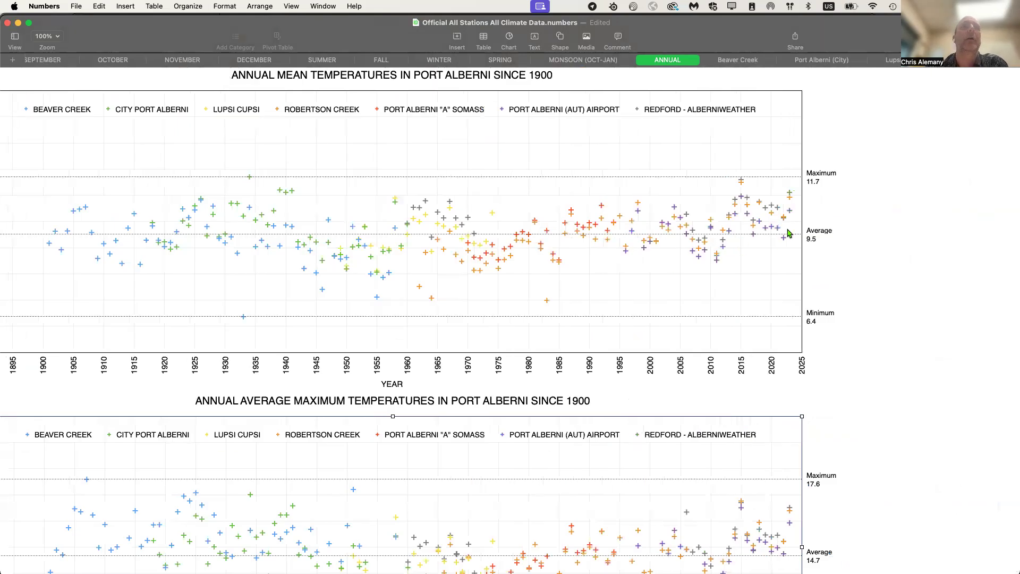
- Scroll down to the average minimum temperatures chart showing its 7.5, 4.4 and 1.2 lines
scroll(736, 377, down, 4)
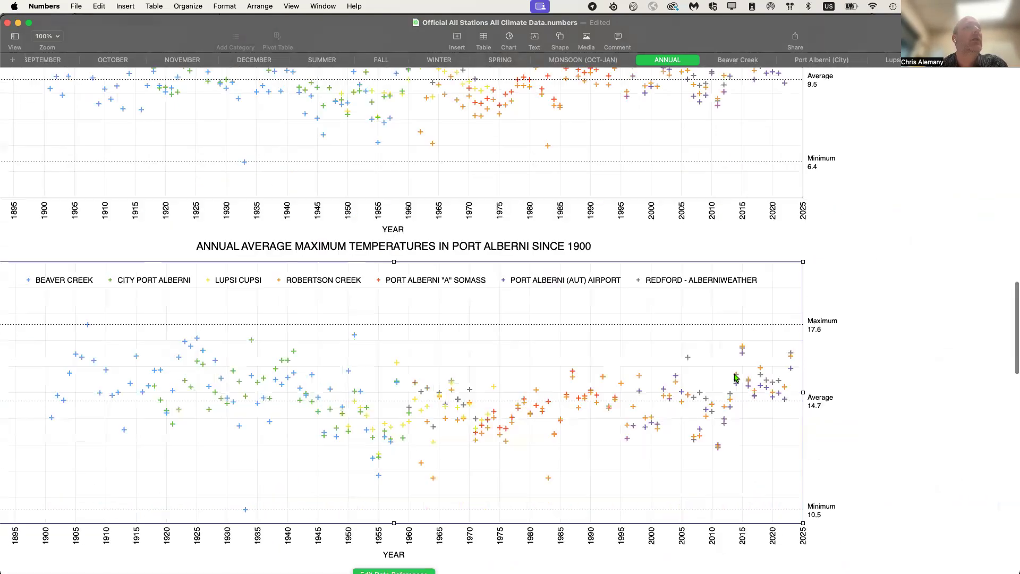
scroll(736, 377, left, 1)
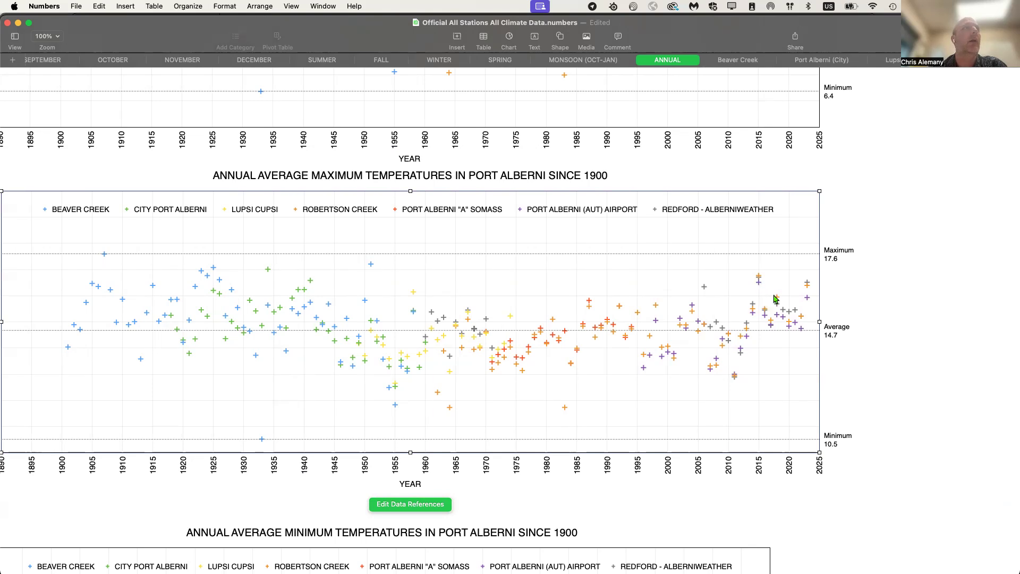
scroll(774, 299, down, 2)
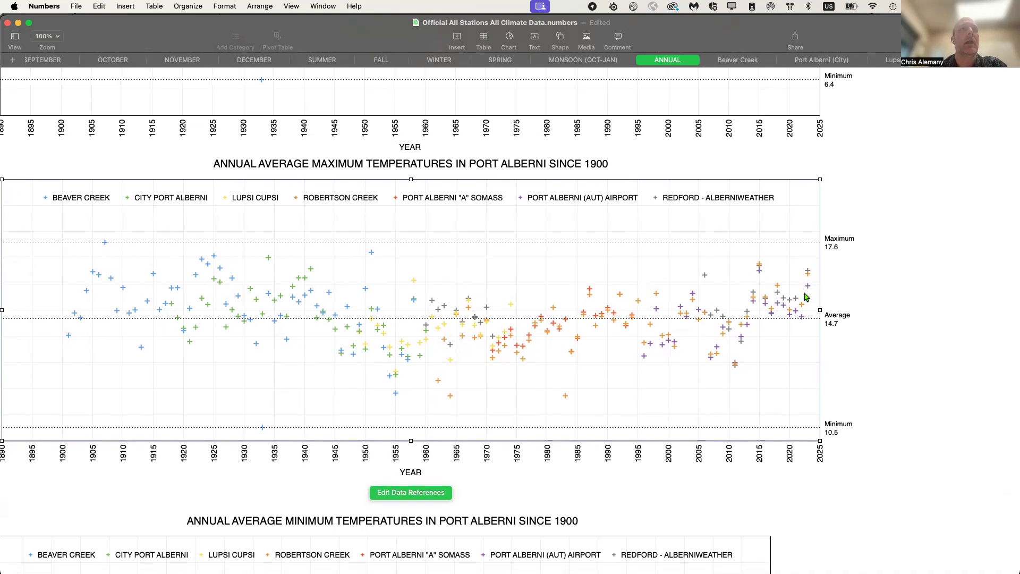
scroll(807, 300, down, 5)
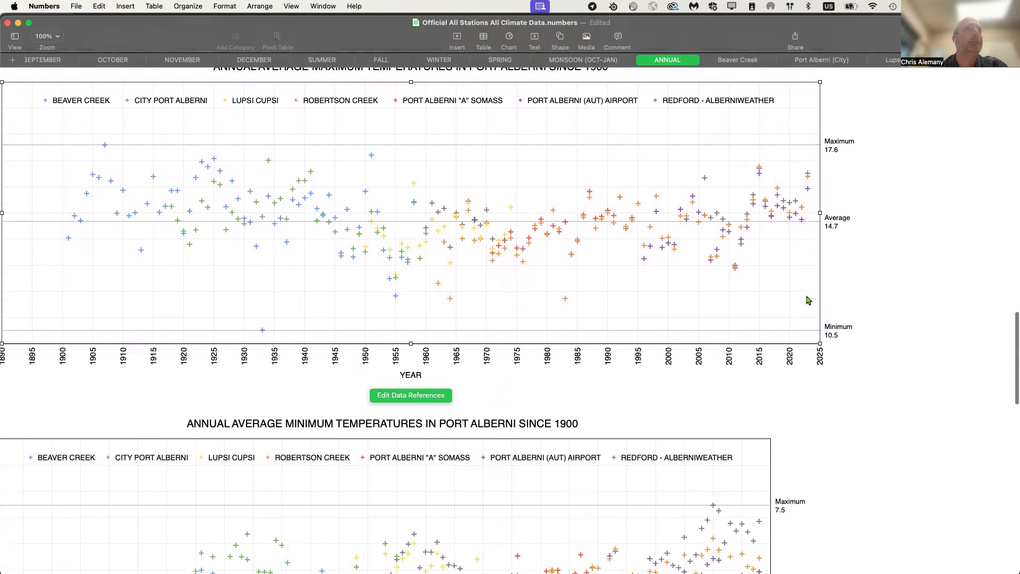
scroll(808, 300, up, 2)
scroll(807, 300, down, 10)
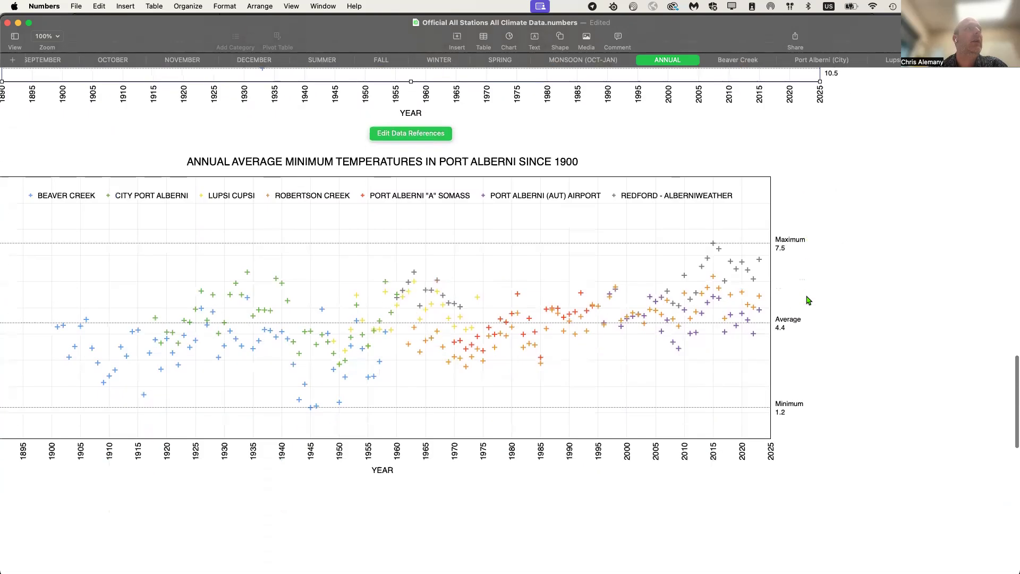
- Stretch the average minimum temperatures chart to about 1557 pt wide, spanning 1890 to 2025
scroll(807, 300, up, 3)
scroll(744, 295, left, 3)
click(806, 296)
drag(806, 301, 855, 295)
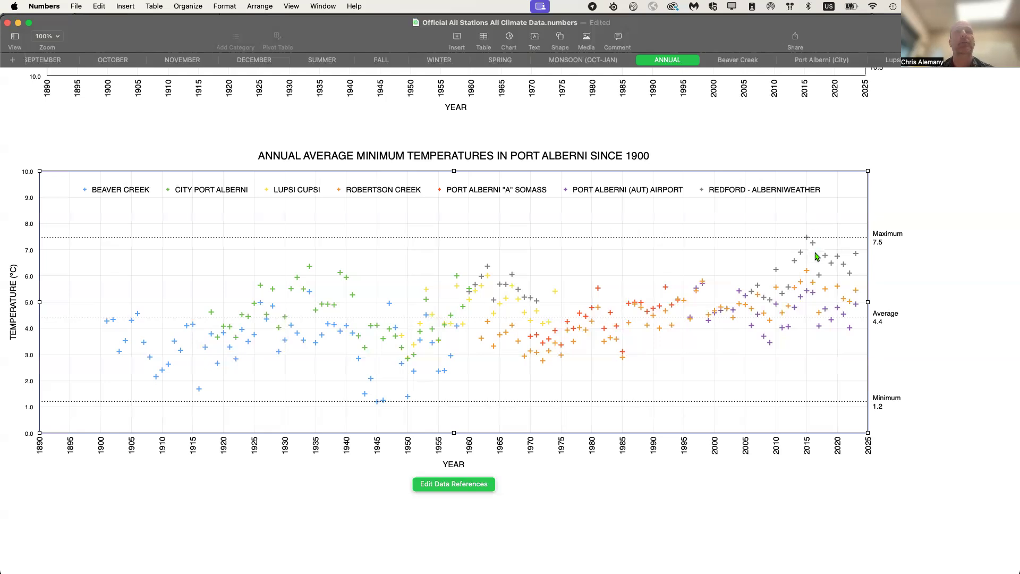
scroll(817, 256, down, 1)
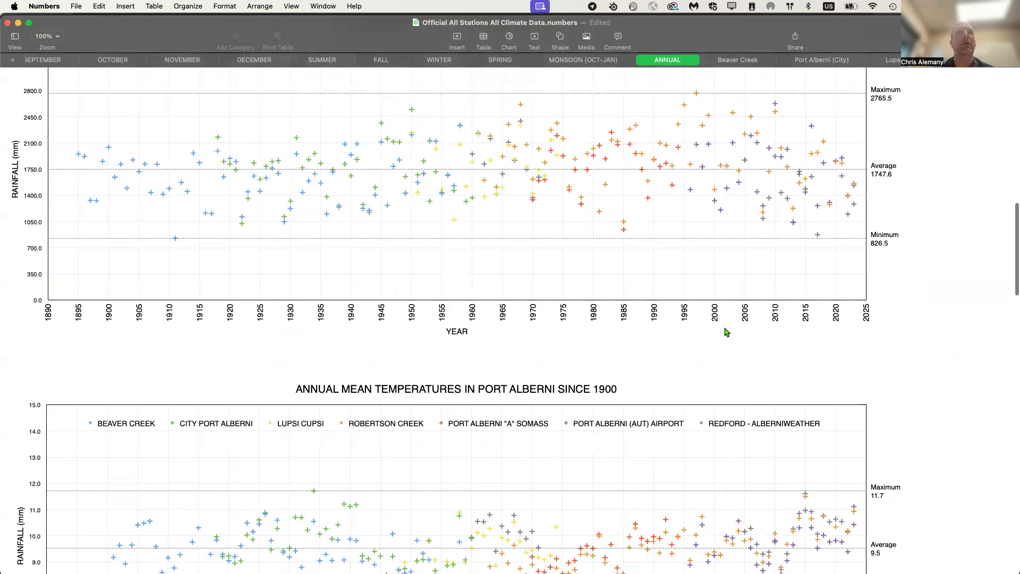
- Widen the annual extreme minimum temperatures chart to match the other charts
scroll(725, 331, down, 15)
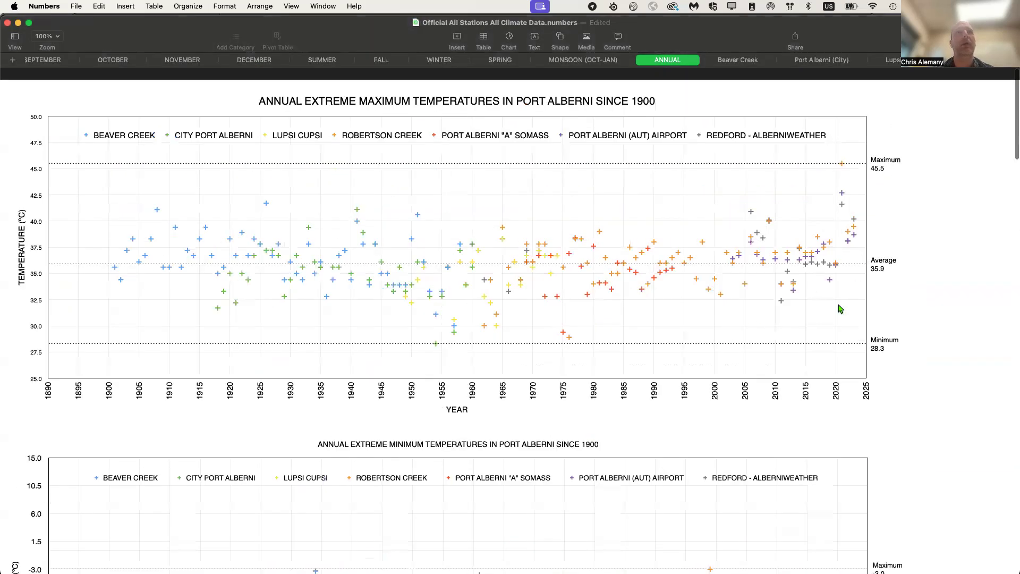
scroll(829, 344, down, 1)
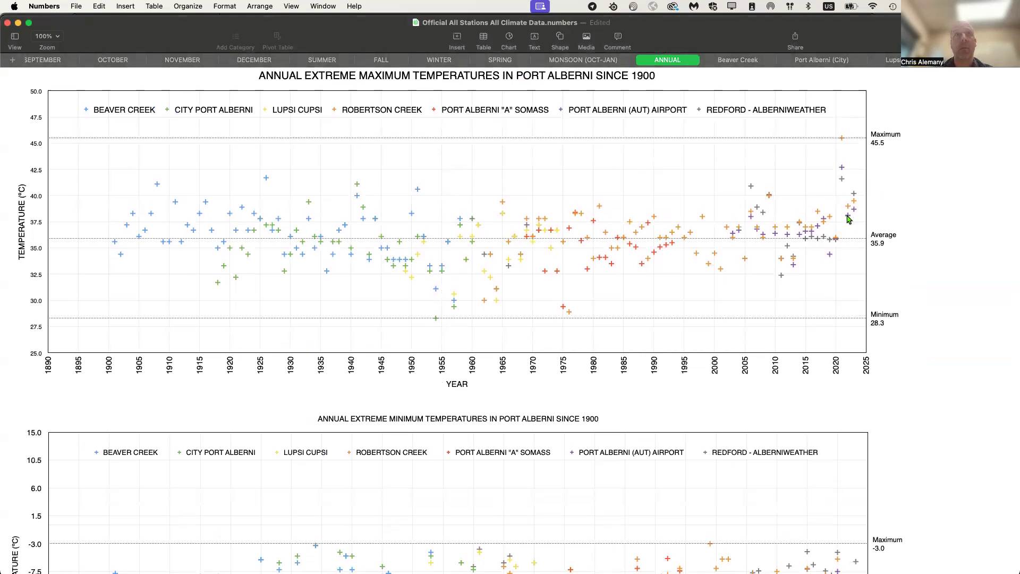
scroll(866, 266, down, 2)
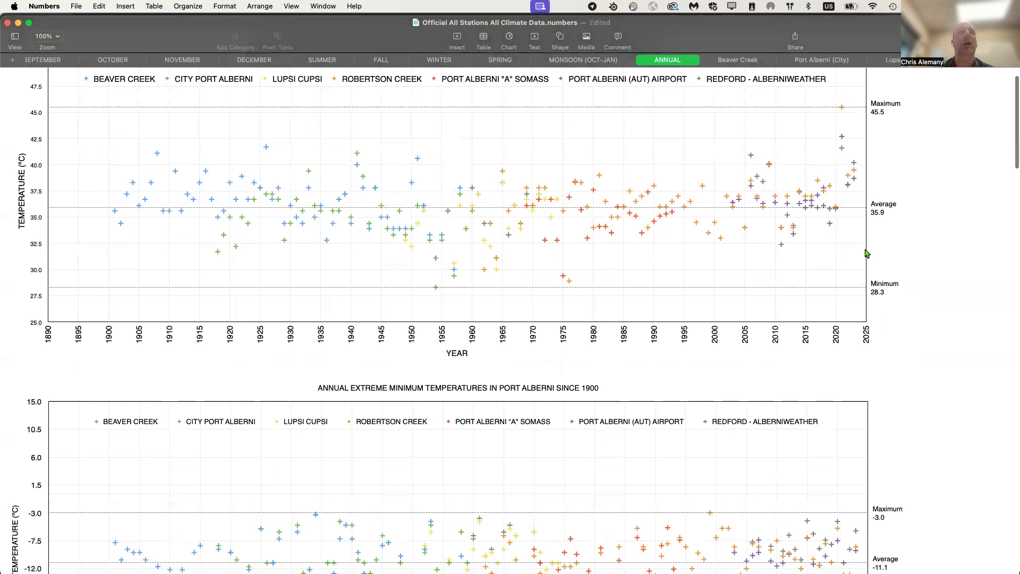
scroll(866, 253, down, 10)
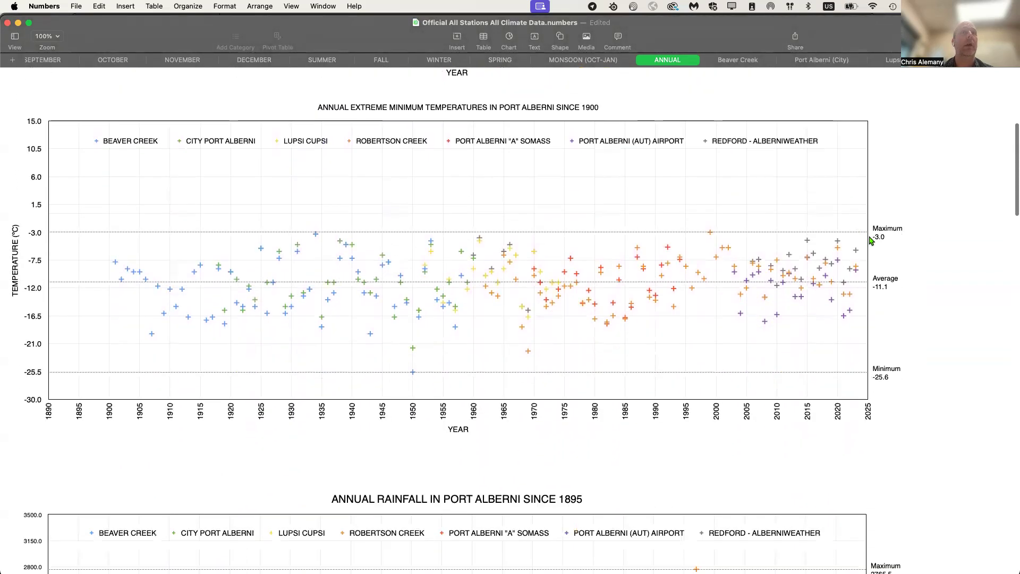
click(857, 202)
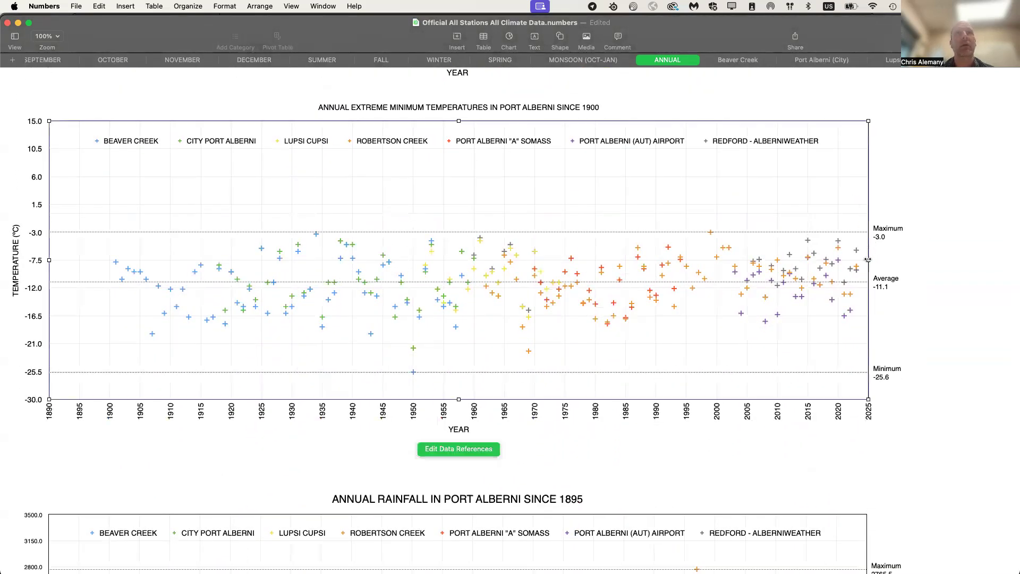
drag(867, 260, 878, 260)
- Widen the annual rainfall chart to the same width
scroll(804, 326, down, 11)
click(854, 356)
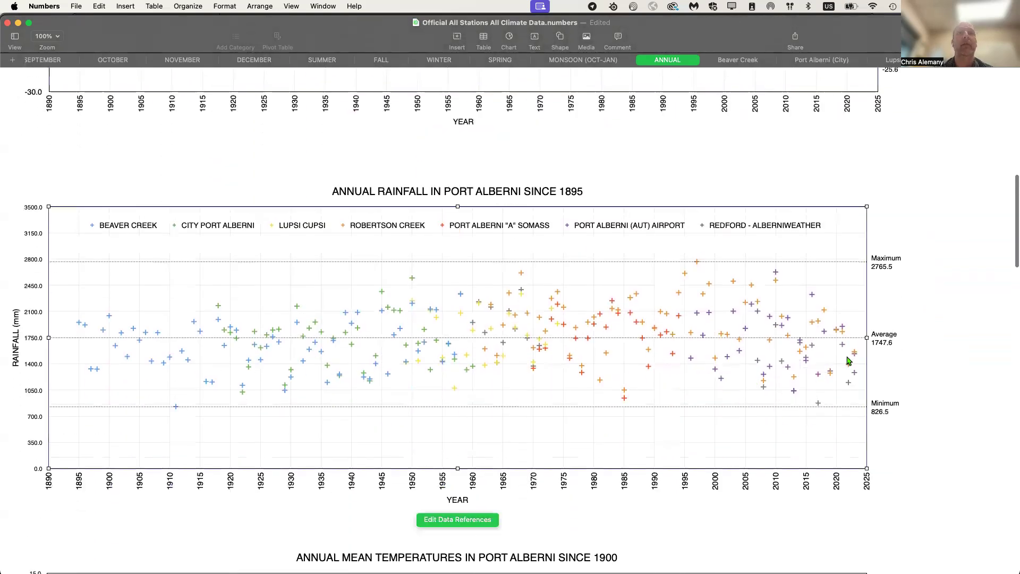
drag(866, 338, 879, 337)
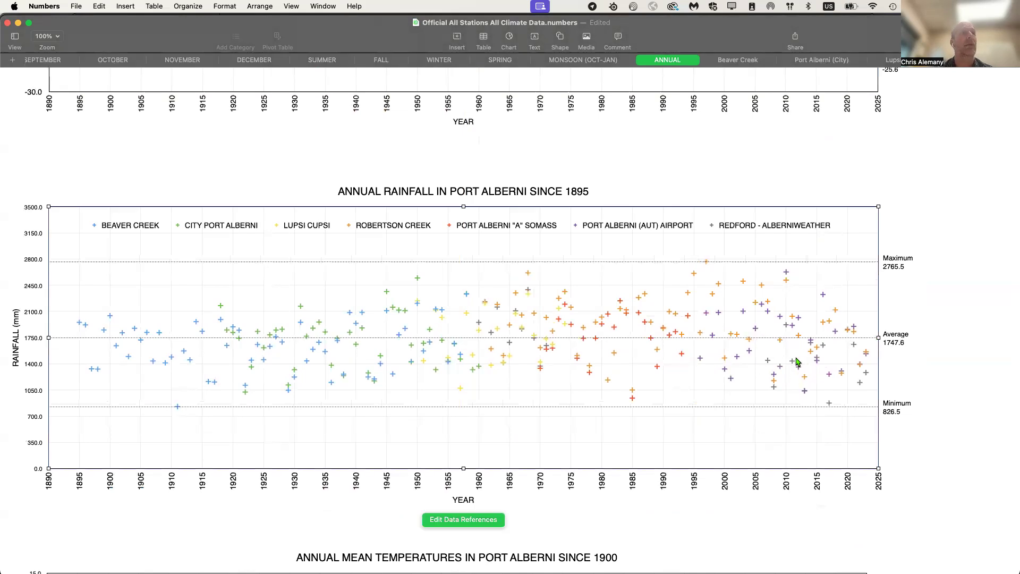
- Scroll past the mean and maximum charts to the minimum chart's seven stations and 1.2–7.5 lines
scroll(797, 361, down, 12)
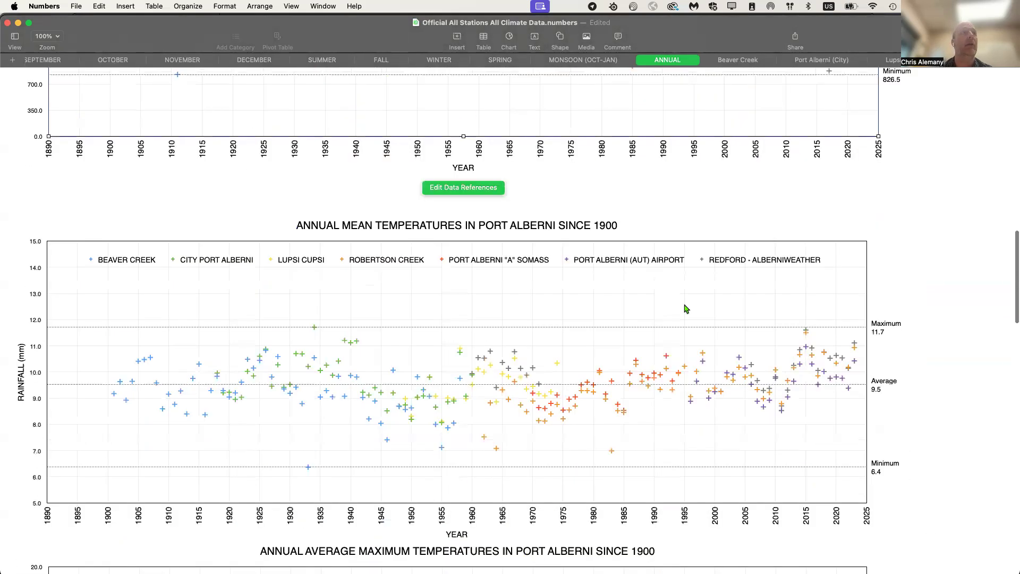
scroll(686, 308, down, 3)
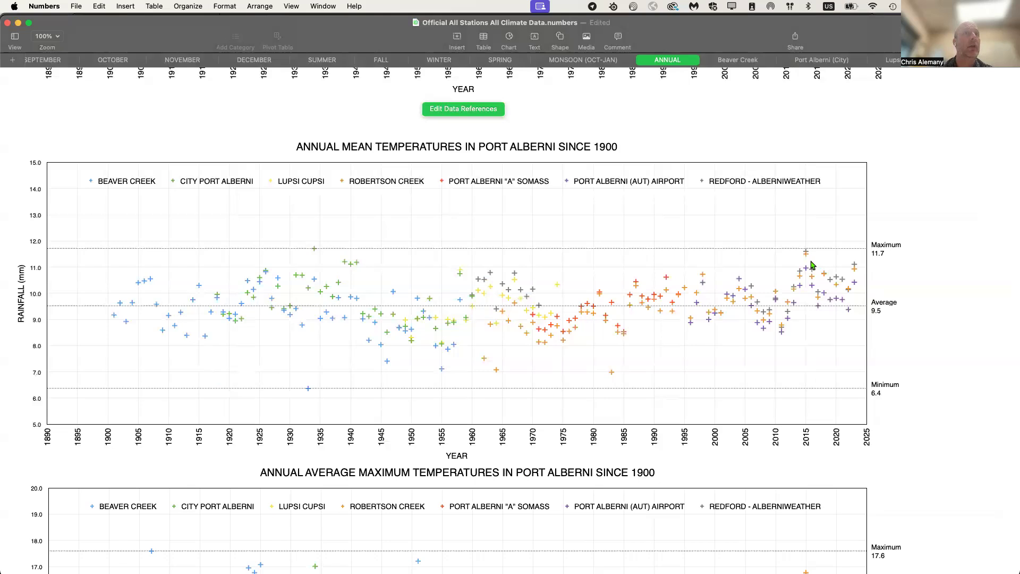
scroll(831, 328, down, 1)
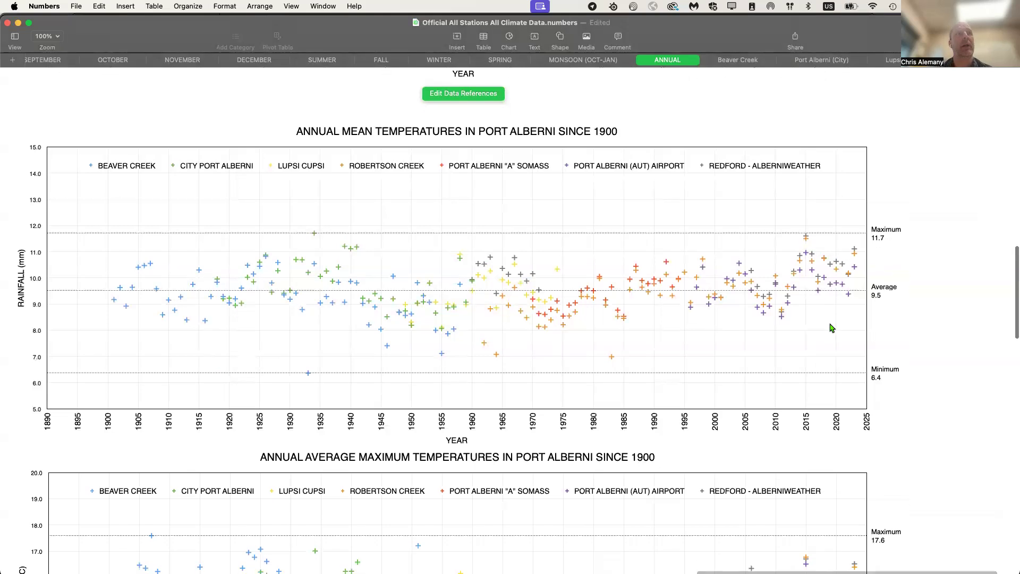
scroll(832, 328, down, 10)
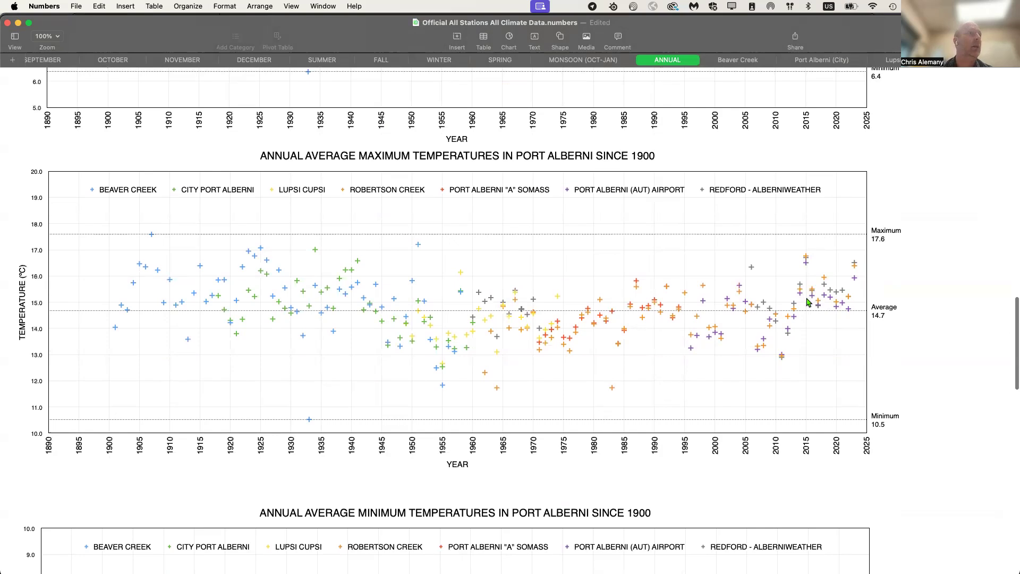
scroll(812, 376, down, 5)
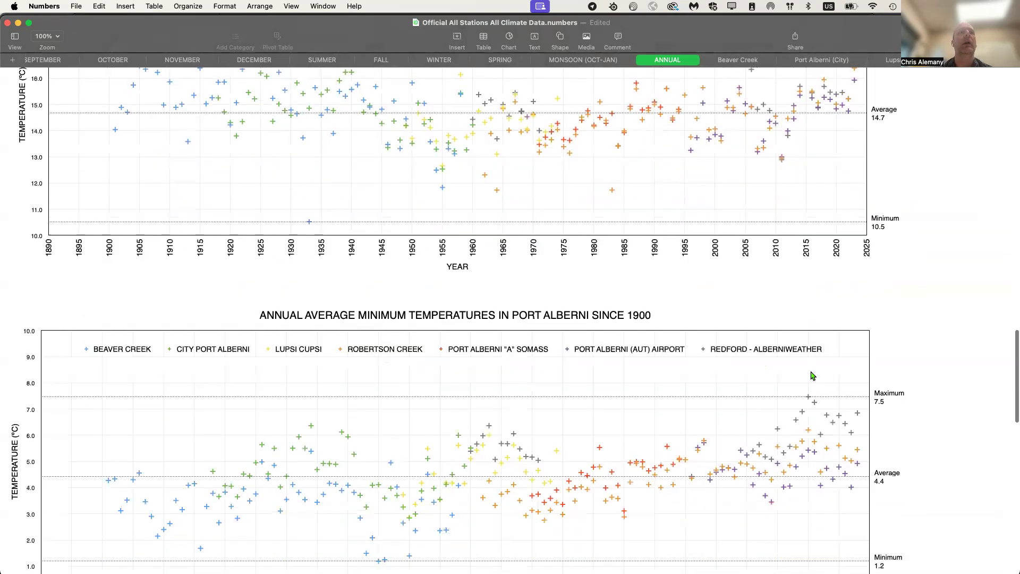
scroll(813, 376, down, 3)
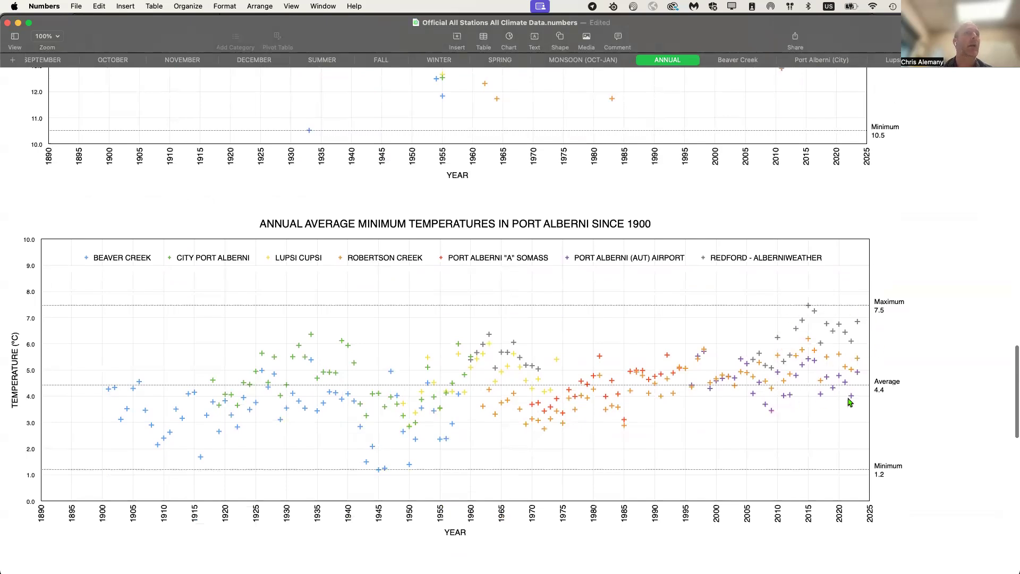
scroll(848, 402, down, 2)
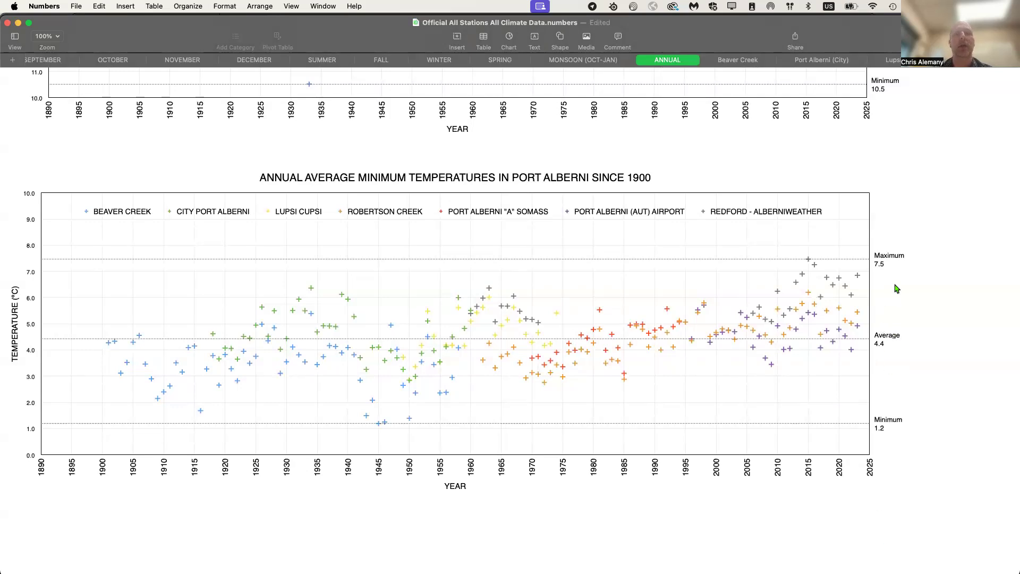
- Scroll back to the extreme maximum temperatures chart with the extreme minimum chart beneath it
scroll(843, 403, up, 15)
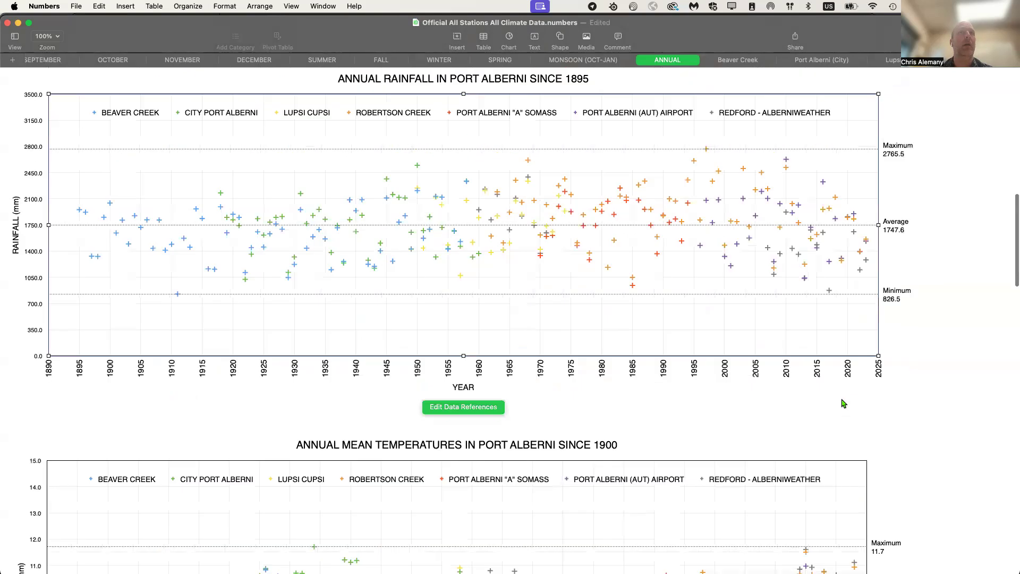
scroll(843, 403, down, 14)
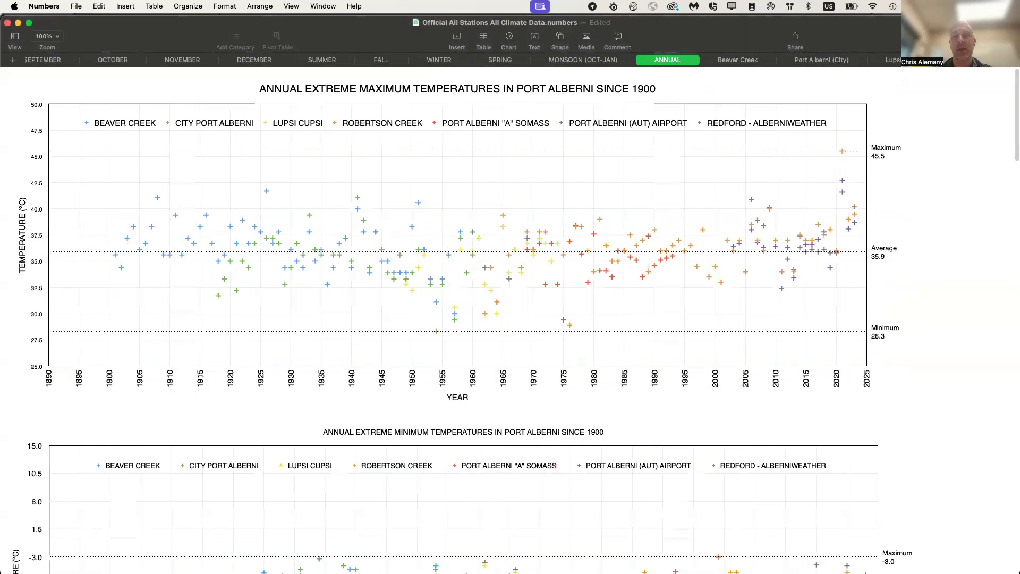